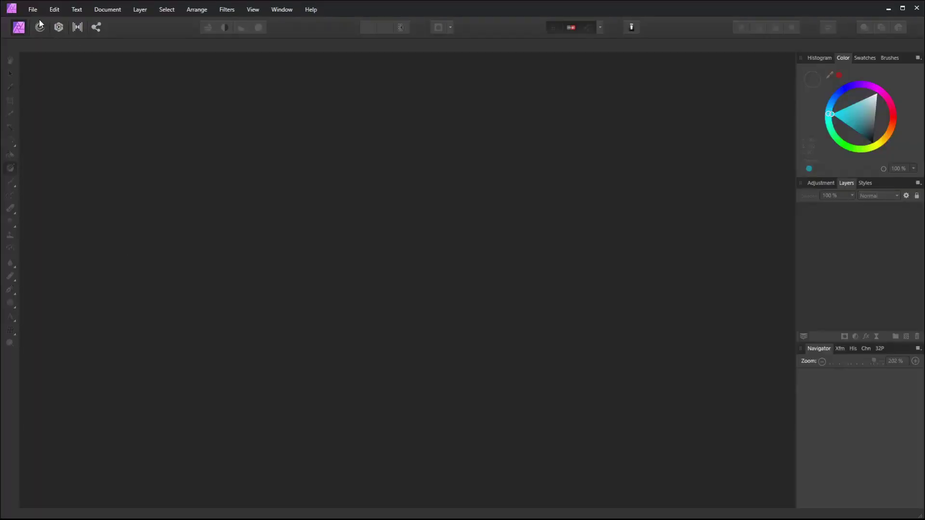
# Create a new 800 × 800 px document at 72 DPI.
pyautogui.click(33, 11)
pyautogui.click(53, 32)
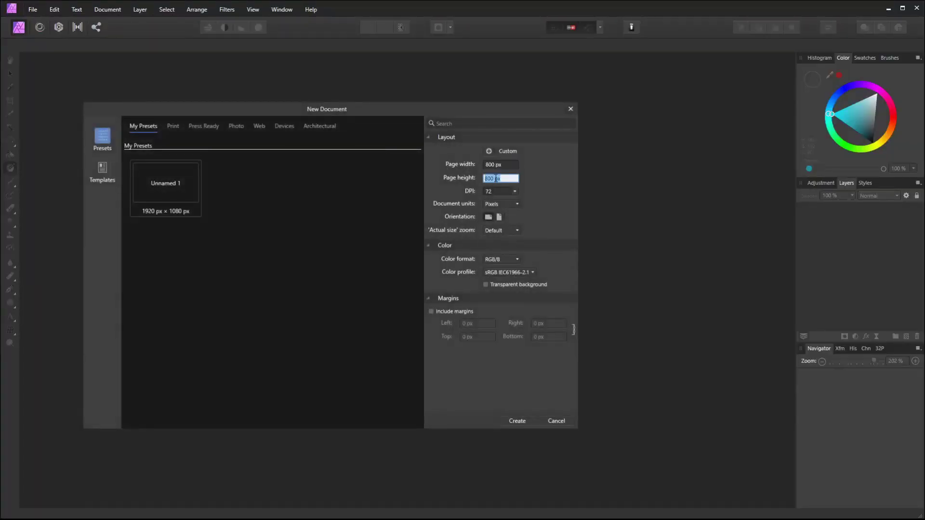
pyautogui.click(493, 193)
pyautogui.click(514, 421)
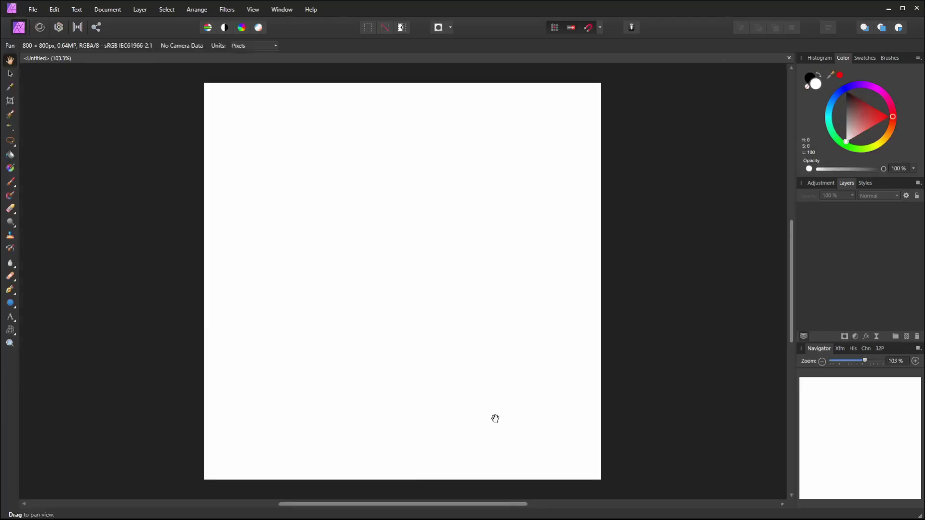
# Draw a large white circle at the canvas centre, remove its stroke, and make the background transparent.
pyautogui.click(10, 303)
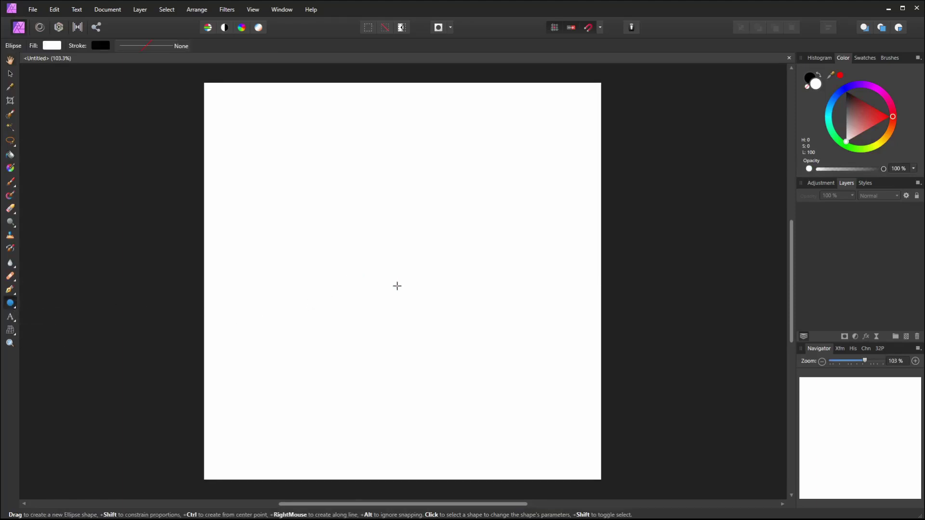
pyautogui.moveTo(403, 283); pyautogui.dragTo(552, 413)
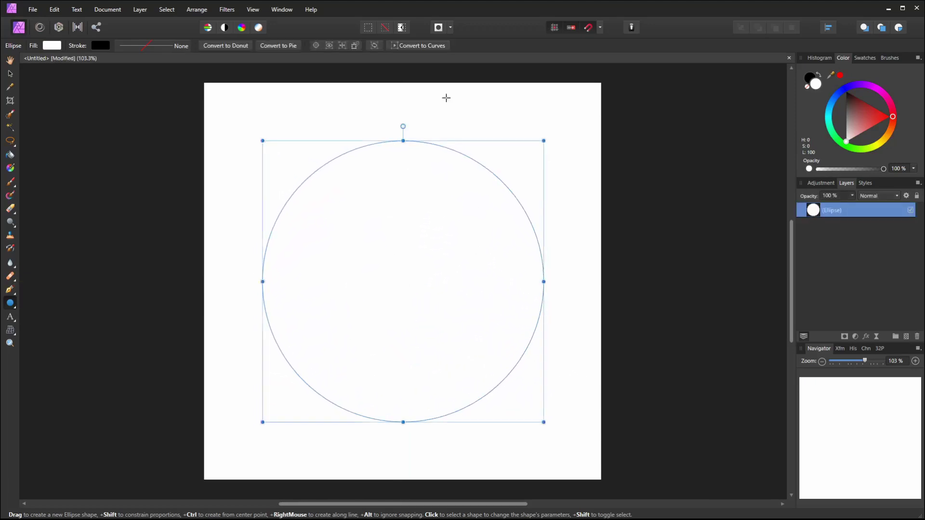
pyautogui.click(809, 78)
pyautogui.click(807, 87)
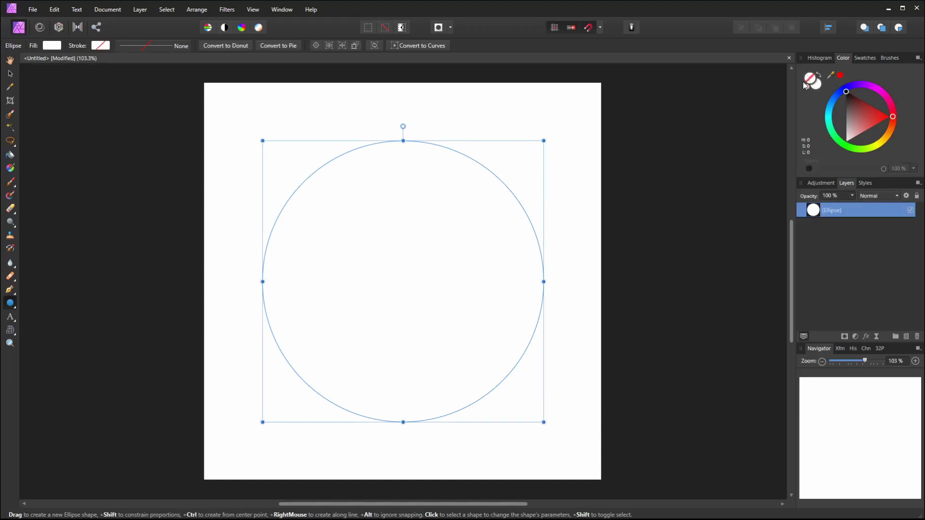
pyautogui.click(818, 86)
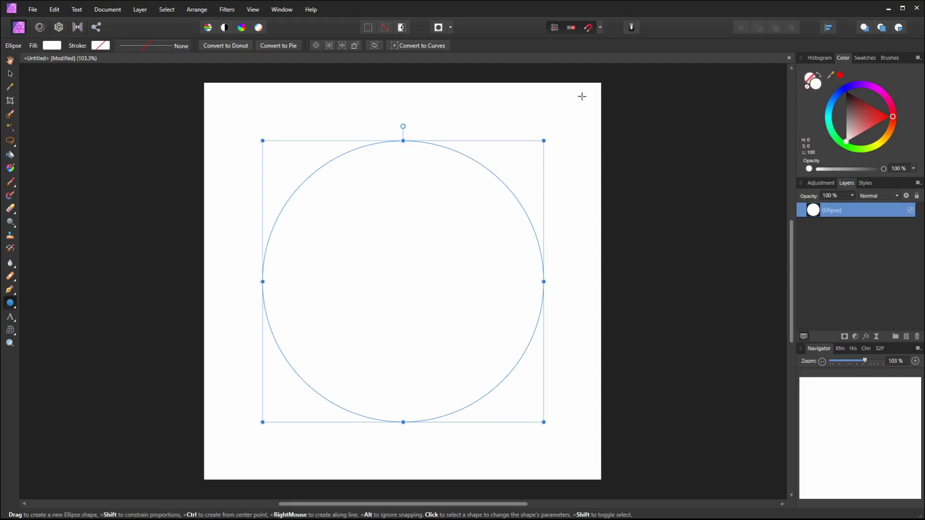
pyautogui.click(121, 10)
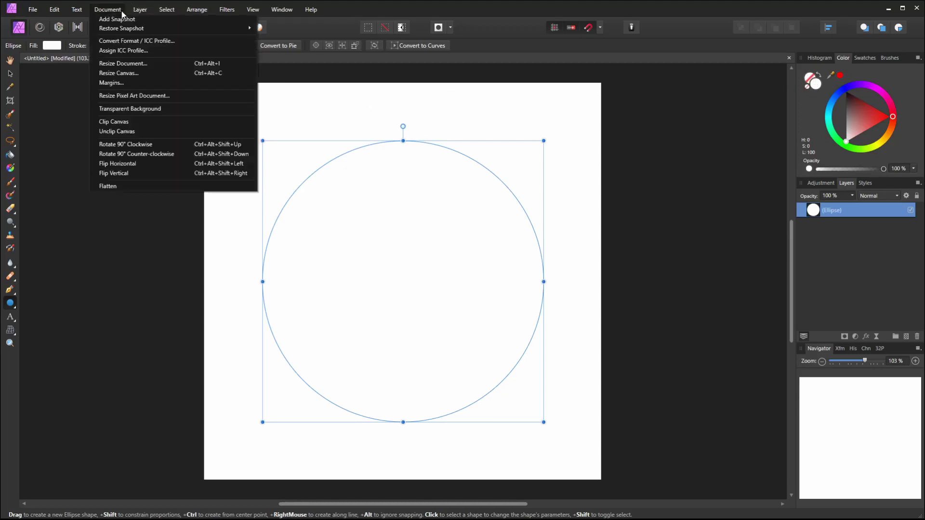
pyautogui.click(138, 112)
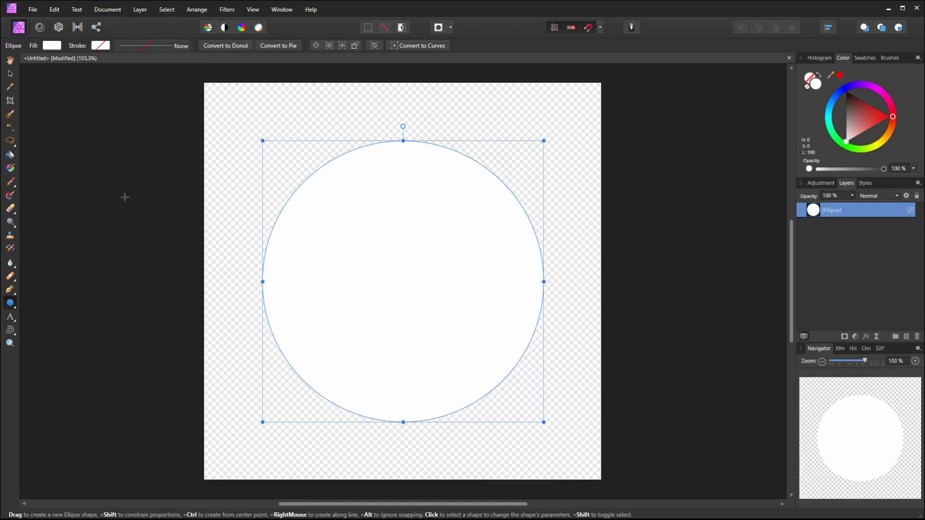
# Apply a gradient fill across the circle and set its type to Radial.
pyautogui.click(10, 168)
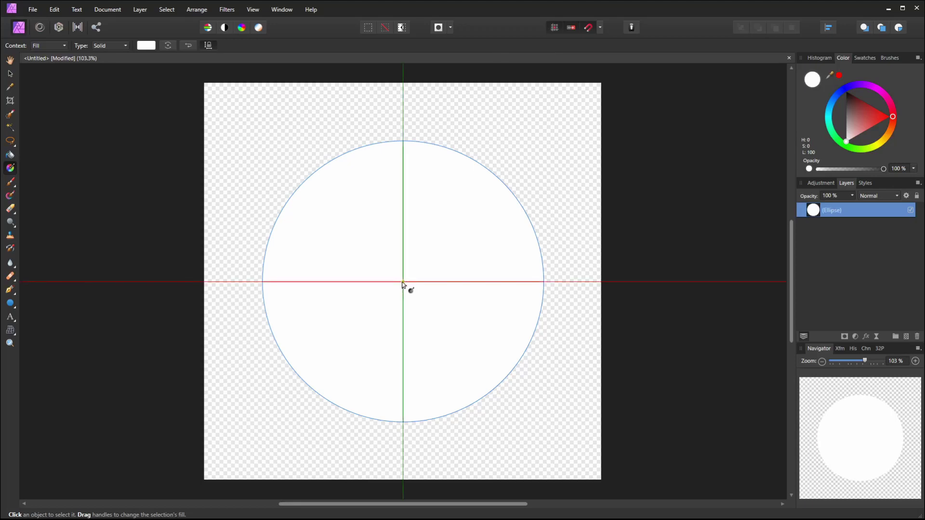
pyautogui.moveTo(424, 256); pyautogui.dragTo(507, 155)
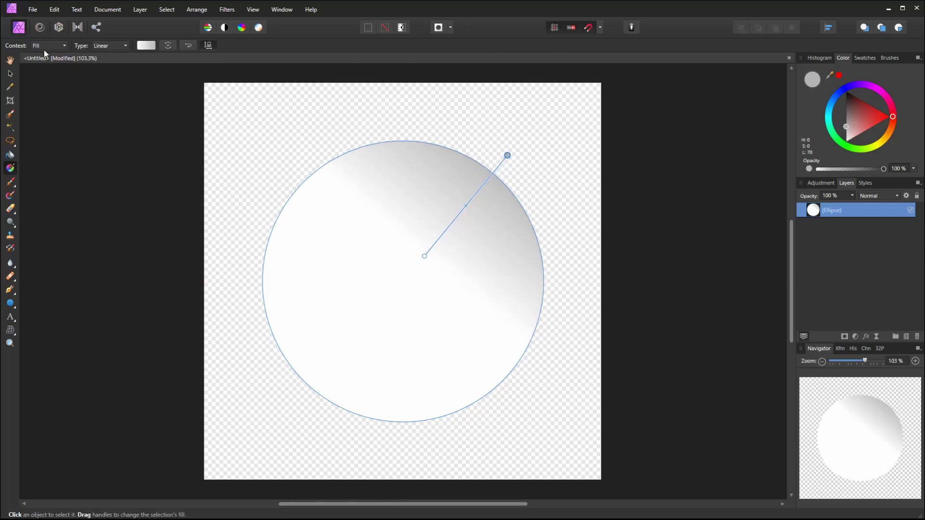
pyautogui.click(120, 45)
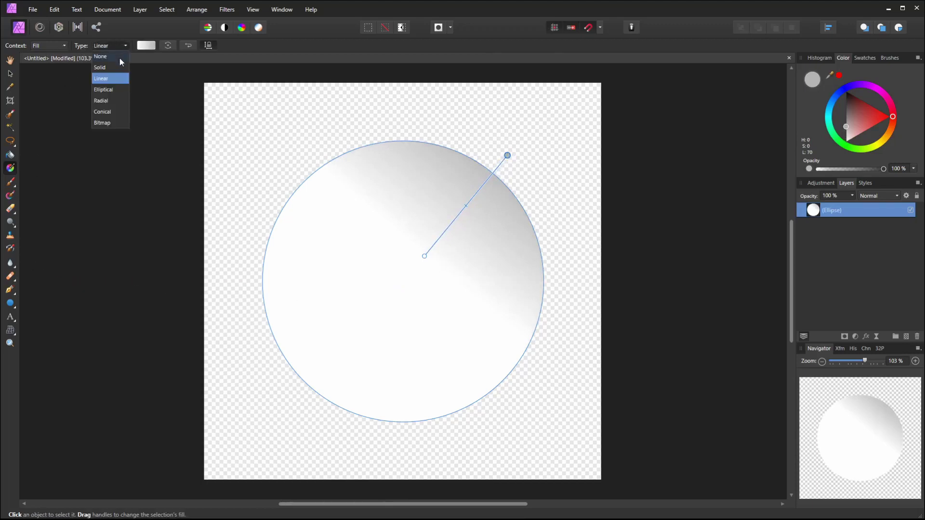
pyautogui.click(111, 99)
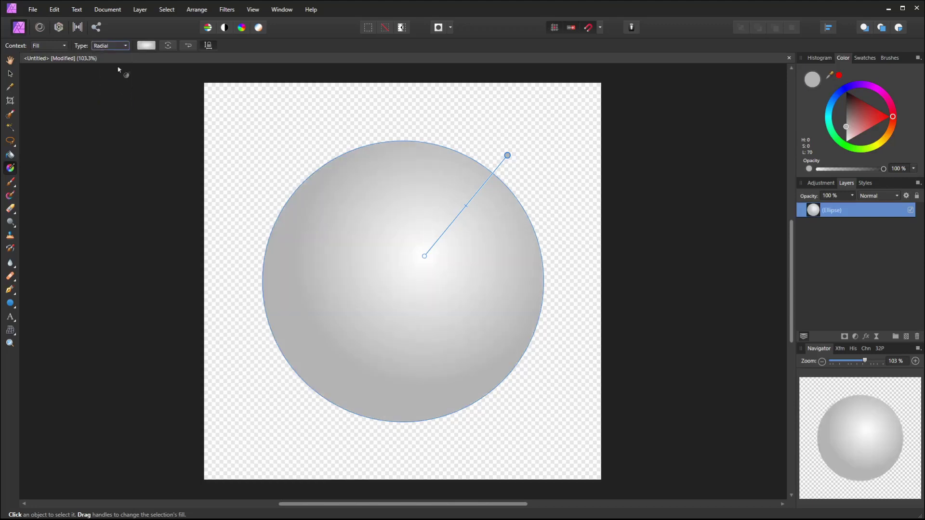
# Colour the outer gradient stop magenta and the centre stop cyan, moving the midpoint to 73%.
pyautogui.click(147, 45)
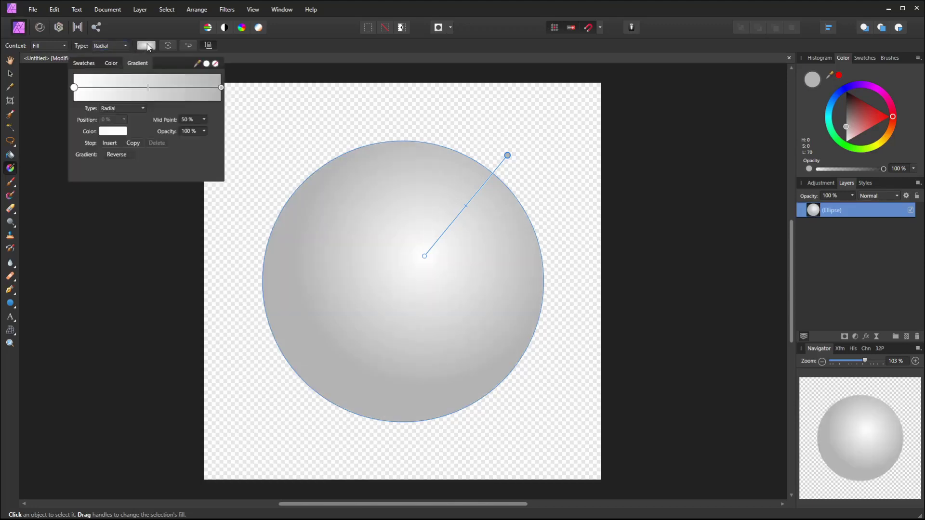
pyautogui.click(221, 88)
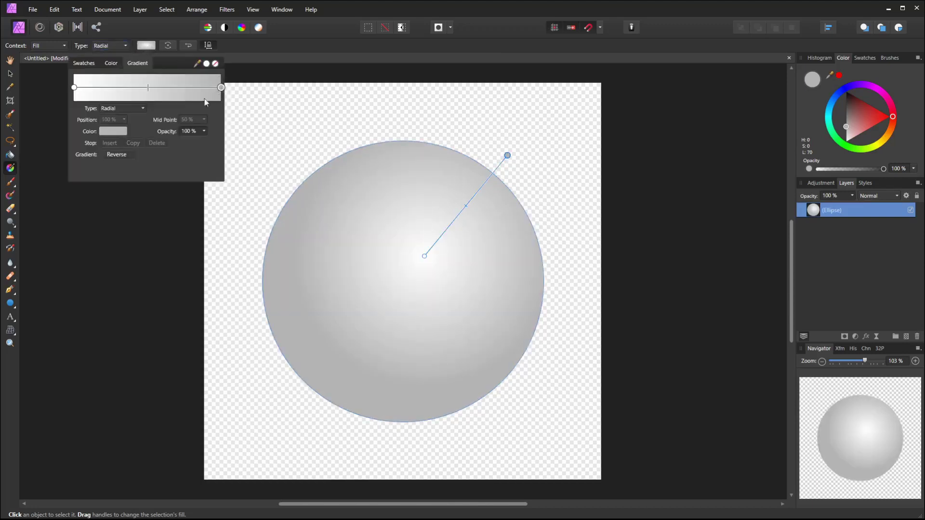
pyautogui.click(124, 132)
pyautogui.moveTo(115, 165); pyautogui.dragTo(143, 167)
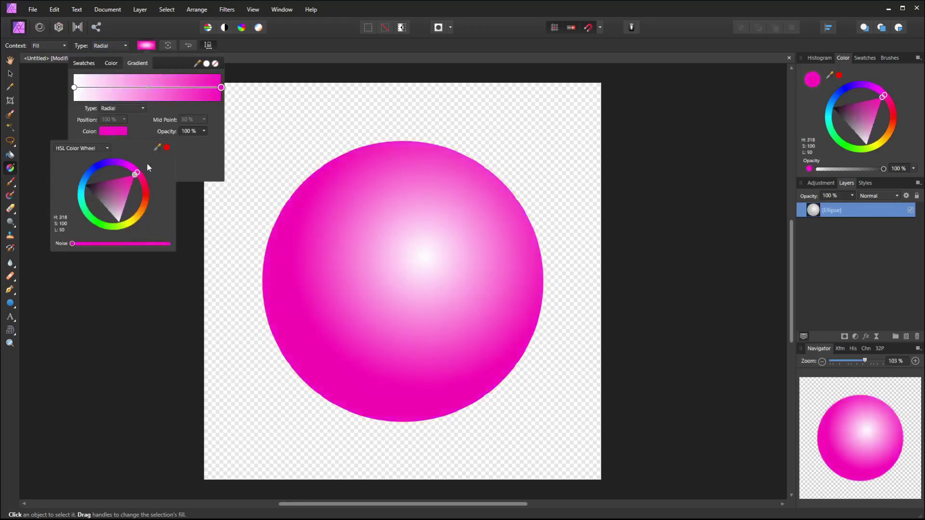
pyautogui.click(75, 88)
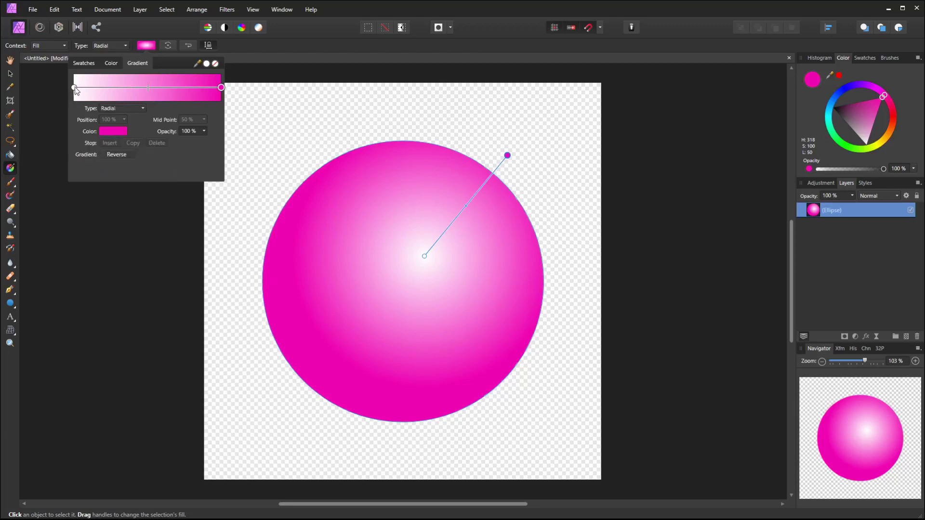
pyautogui.click(111, 131)
pyautogui.moveTo(96, 166); pyautogui.dragTo(71, 192)
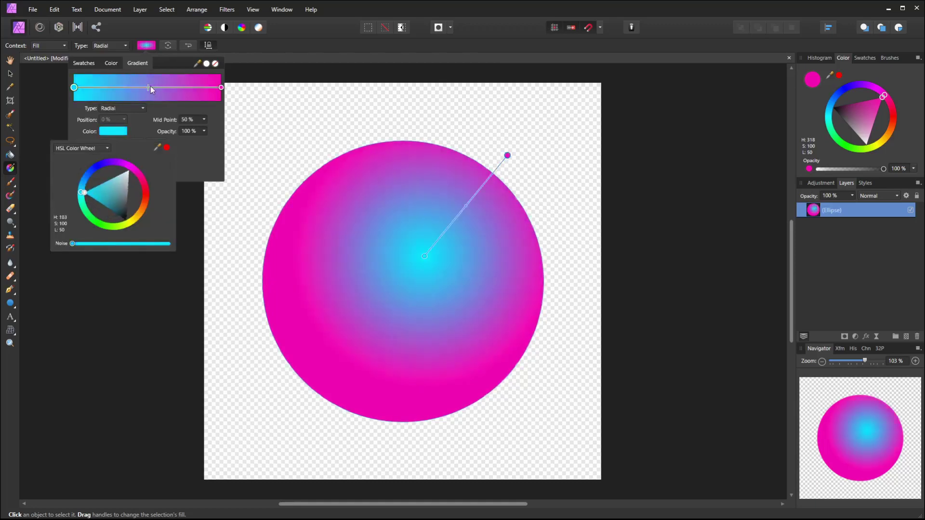
pyautogui.moveTo(149, 87); pyautogui.dragTo(181, 88)
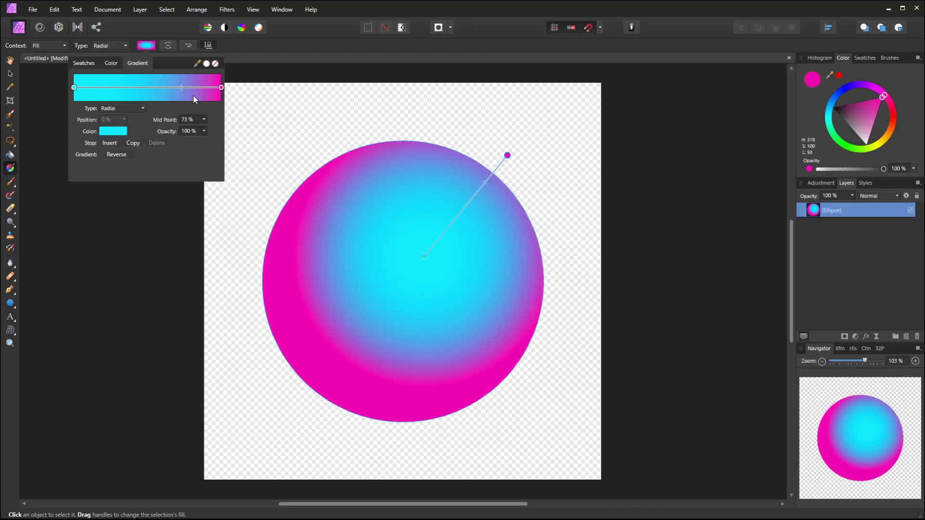
# Move the magenta stop inward and turn the end gradient stop yellow.
pyautogui.moveTo(221, 87); pyautogui.dragTo(187, 88)
pyautogui.click(222, 88)
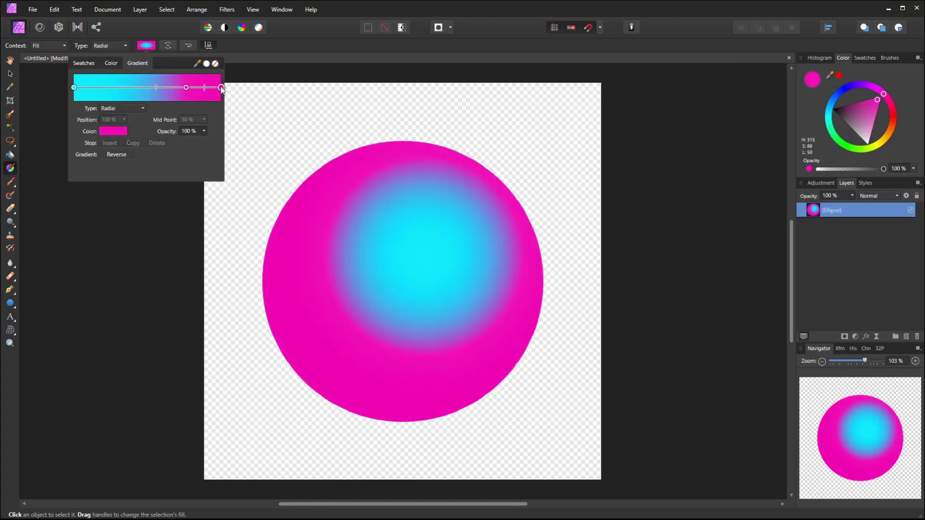
pyautogui.click(124, 131)
pyautogui.moveTo(146, 191); pyautogui.dragTo(134, 227)
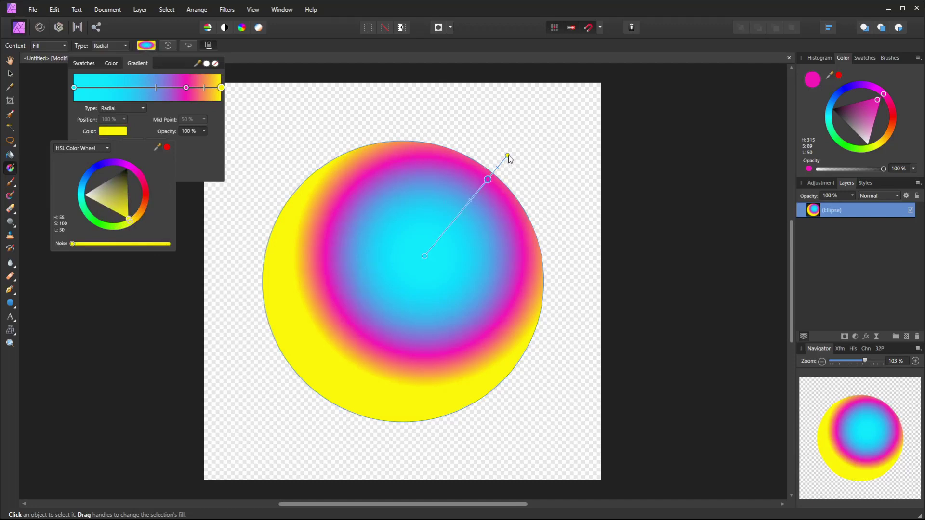
# Stretch the gradient outward to thin the yellow rim, nudge its centre, and deselect the sphere.
pyautogui.moveTo(508, 155); pyautogui.dragTo(530, 115)
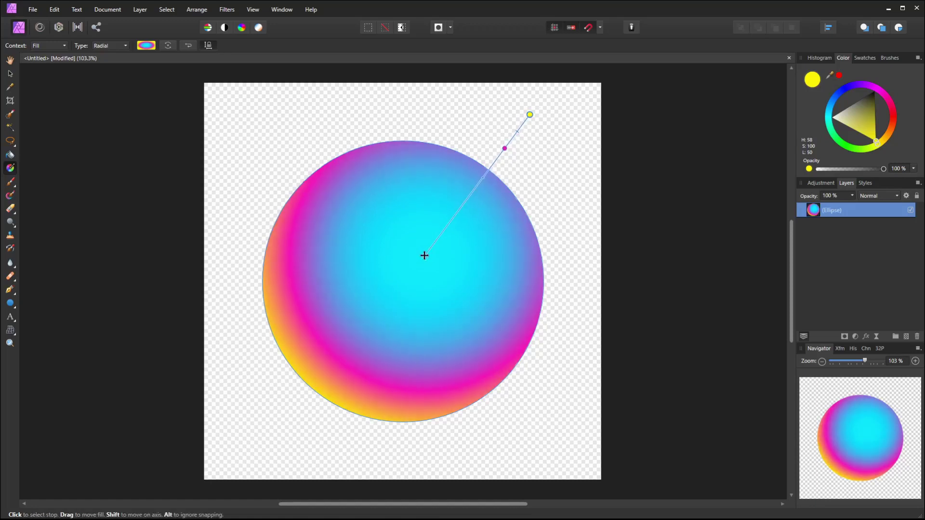
pyautogui.moveTo(425, 255)
pyautogui.mouseDown()
pyautogui.moveTo(437, 236)
pyautogui.moveTo(428, 257)
pyautogui.moveTo(411, 241)
pyautogui.moveTo(426, 254)
pyautogui.mouseUp()
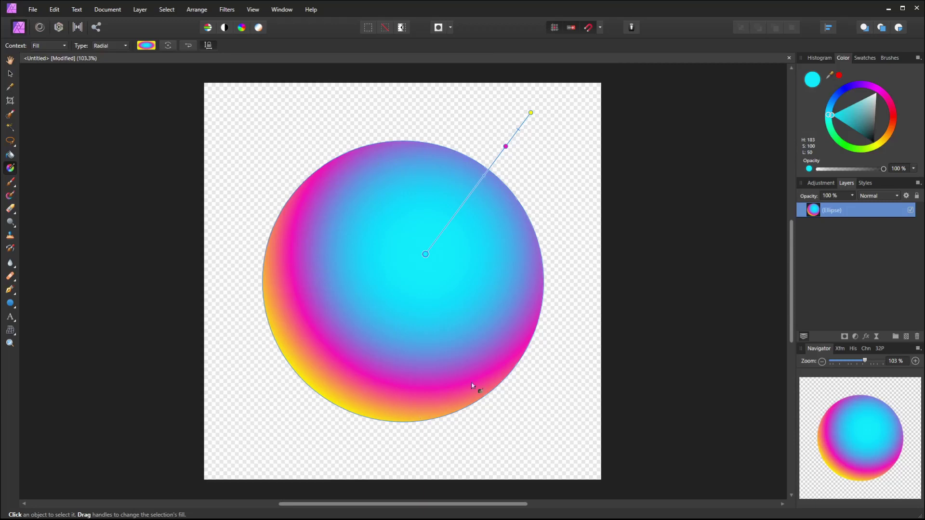
pyautogui.click(10, 74)
pyautogui.click(91, 152)
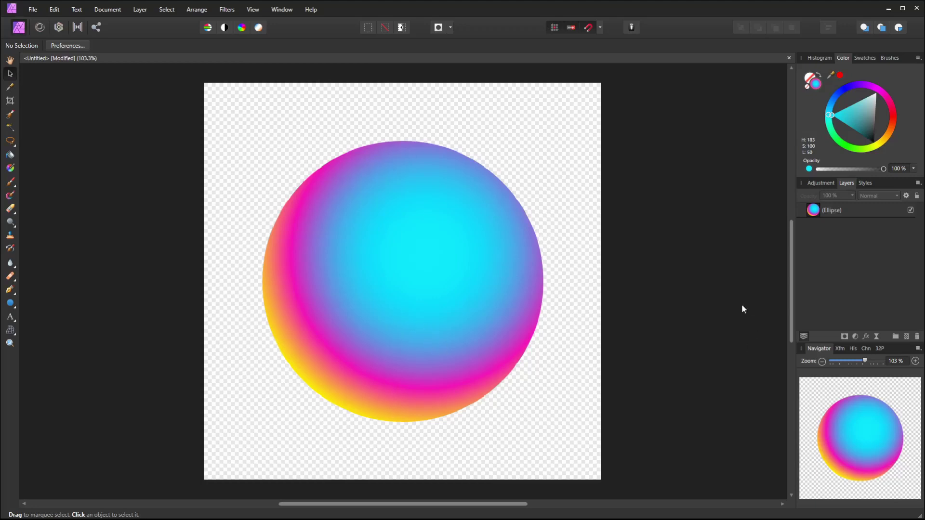
# Clone the sphere up and to the left and shrink the copy to 234 × 234 px.
pyautogui.click(519, 292)
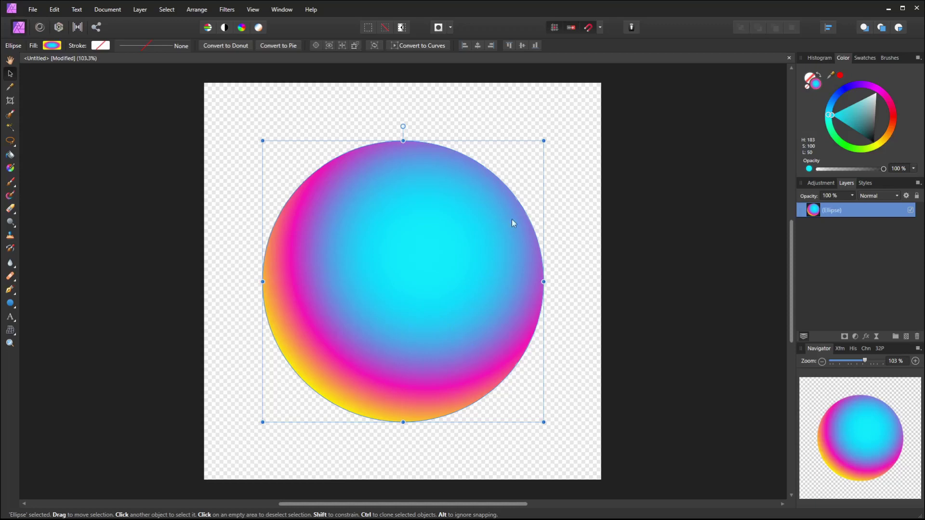
pyautogui.moveTo(447, 261)
pyautogui.keyDown('ctrl'); pyautogui.mouseDown()
pyautogui.moveTo(350, 235)
pyautogui.moveTo(344, 217)
pyautogui.mouseUp(); pyautogui.keyUp('ctrl')
pyautogui.moveTo(447, 318); pyautogui.dragTo(272, 165)
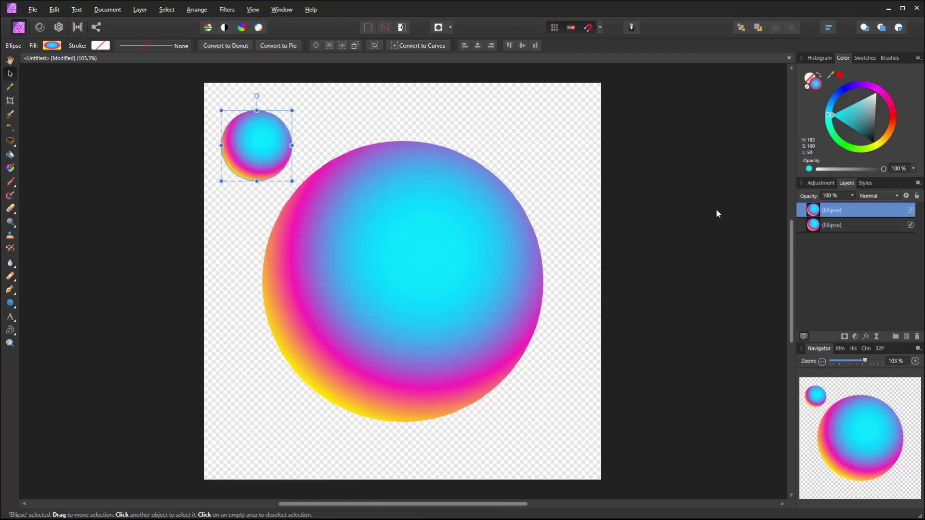
# Shift the small sphere's gradient centre and end up-right and turn the centre stop yellow.
pyautogui.click(9, 169)
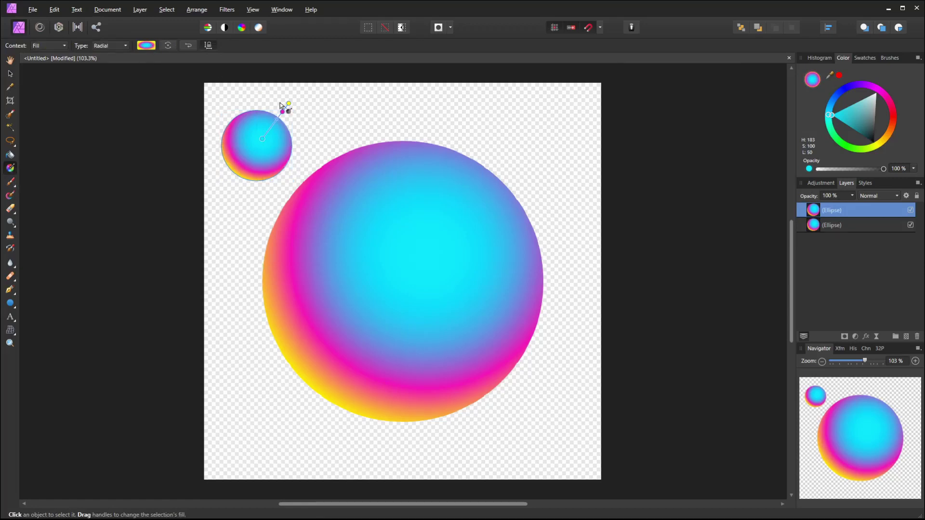
pyautogui.moveTo(290, 105); pyautogui.dragTo(296, 98)
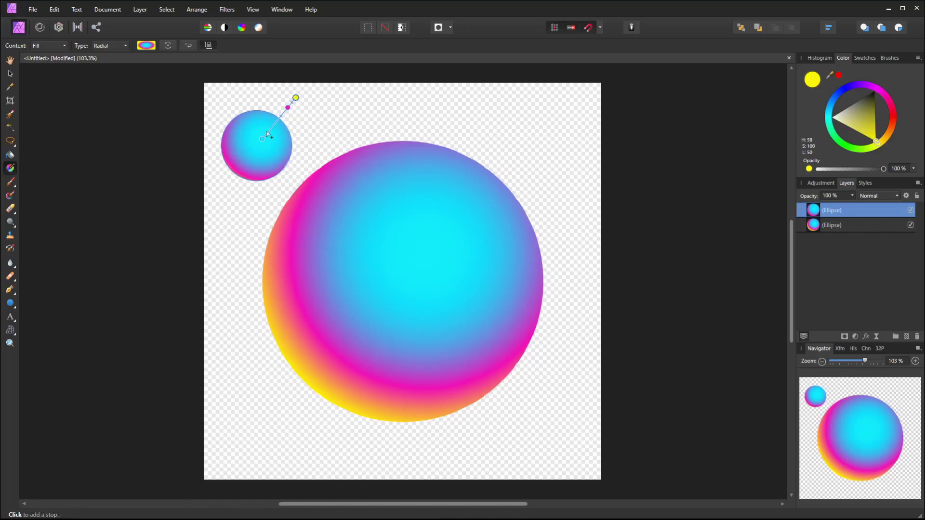
pyautogui.moveTo(263, 140); pyautogui.dragTo(267, 132)
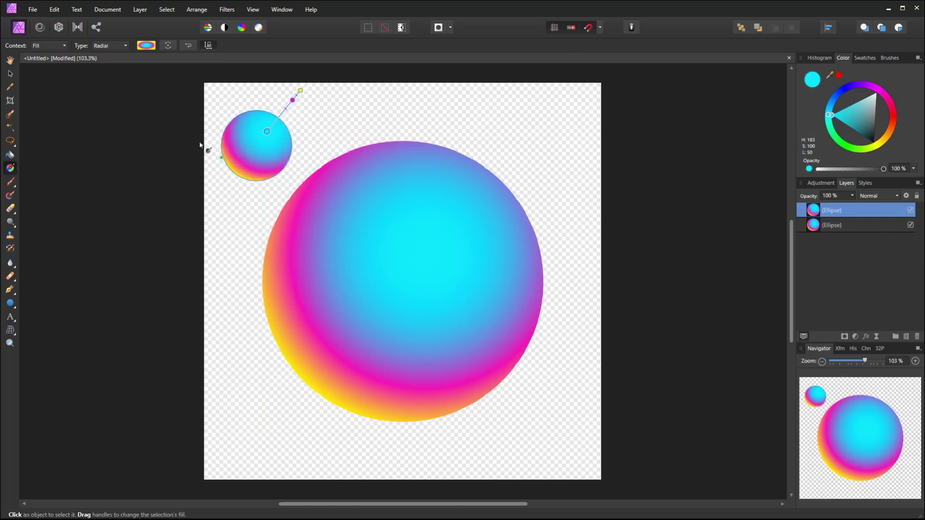
pyautogui.click(147, 46)
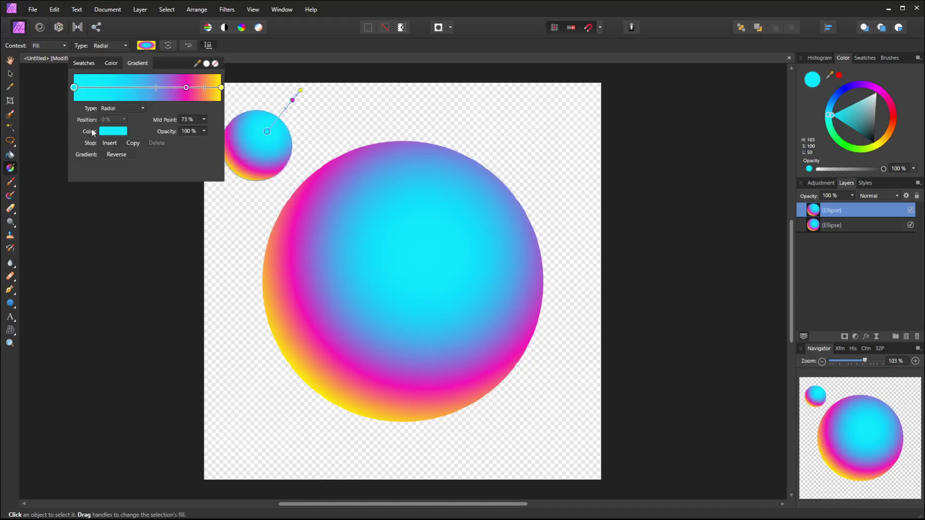
pyautogui.click(111, 132)
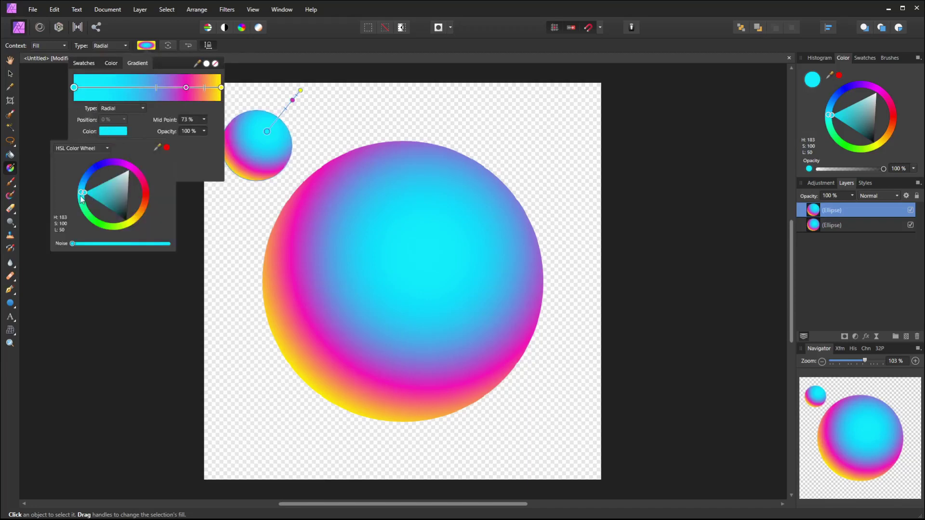
pyautogui.moveTo(82, 199); pyautogui.dragTo(131, 227)
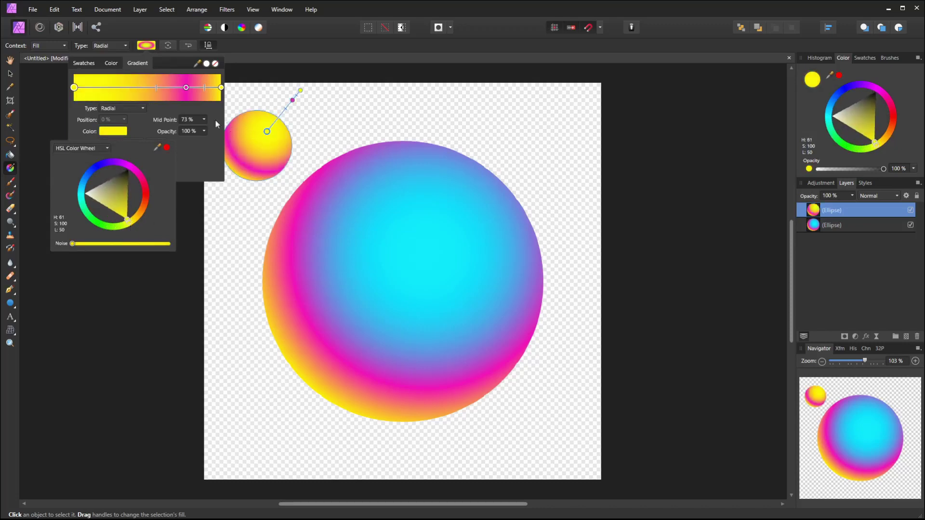
# Recolour the middle gradient stop orange and change the outer end stop's colour.
pyautogui.click(186, 88)
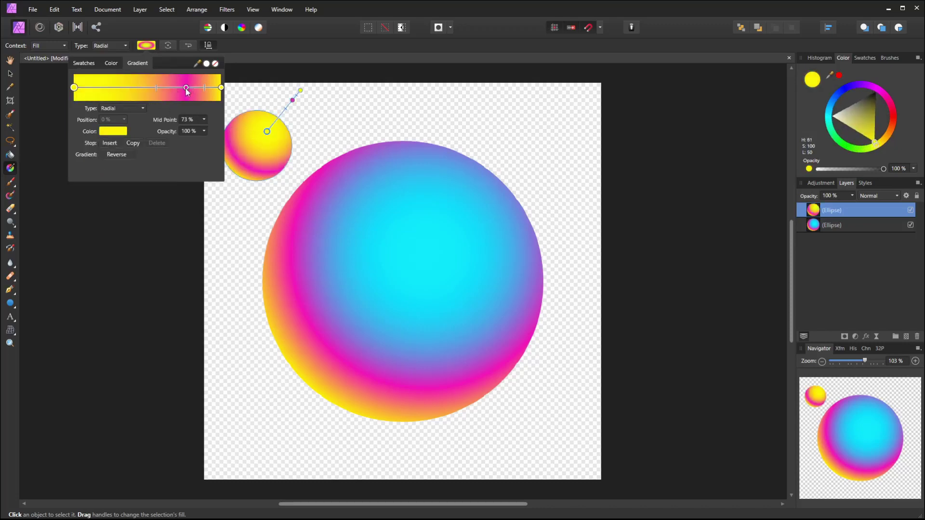
pyautogui.click(116, 133)
pyautogui.moveTo(136, 172); pyautogui.dragTo(143, 204)
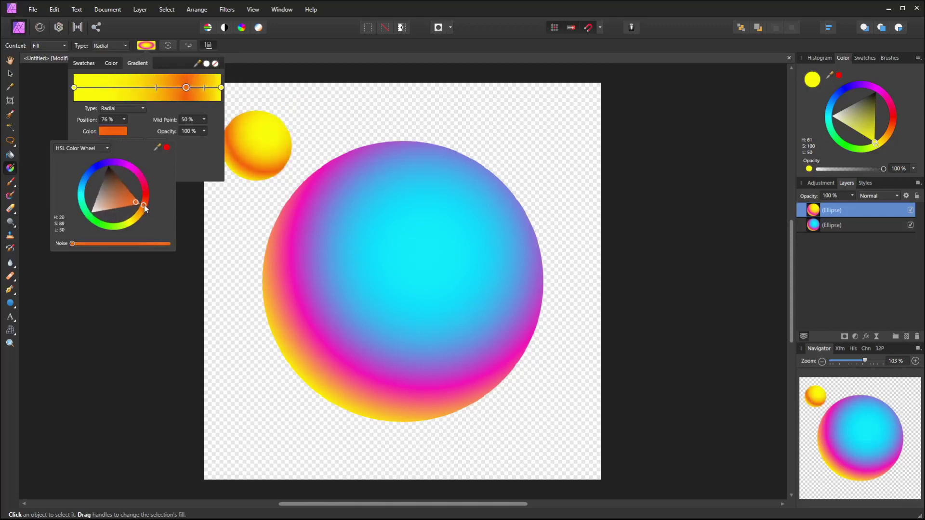
pyautogui.click(221, 88)
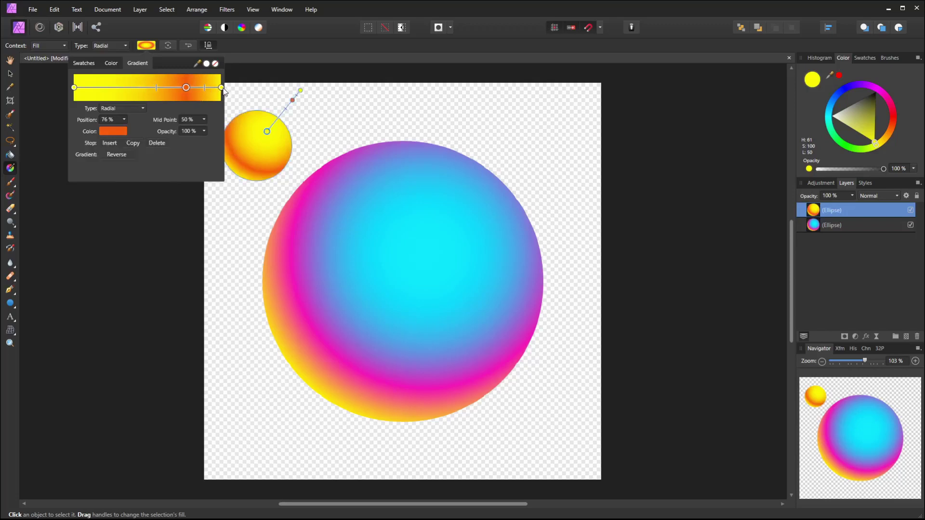
pyautogui.click(117, 133)
pyautogui.moveTo(132, 216)
pyautogui.mouseDown()
pyautogui.moveTo(123, 226)
pyautogui.moveTo(79, 163)
pyautogui.moveTo(85, 179)
pyautogui.moveTo(107, 158)
pyautogui.moveTo(141, 158)
pyautogui.moveTo(123, 152)
pyautogui.moveTo(85, 173)
pyautogui.moveTo(149, 151)
pyautogui.moveTo(139, 152)
pyautogui.moveTo(160, 168)
pyautogui.moveTo(152, 151)
pyautogui.mouseUp()
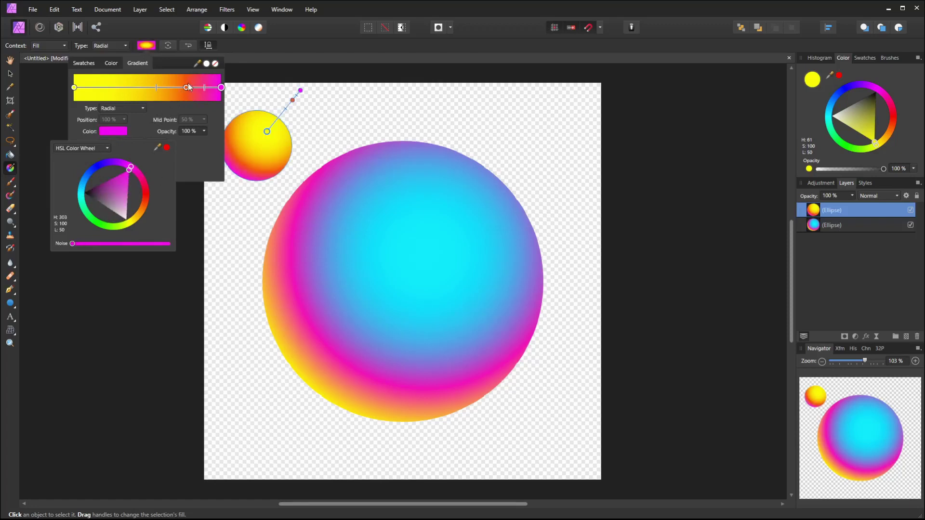
# Add a stop near the outer end, slide the orange stop to 64%, and lighten the rim to pale pink.
pyautogui.click(213, 92)
pyautogui.moveTo(186, 88)
pyautogui.mouseDown()
pyautogui.moveTo(168, 87)
pyautogui.moveTo(207, 89)
pyautogui.moveTo(194, 90)
pyautogui.mouseUp()
pyautogui.click(221, 89)
pyautogui.click(119, 135)
pyautogui.moveTo(120, 191); pyautogui.dragTo(153, 225)
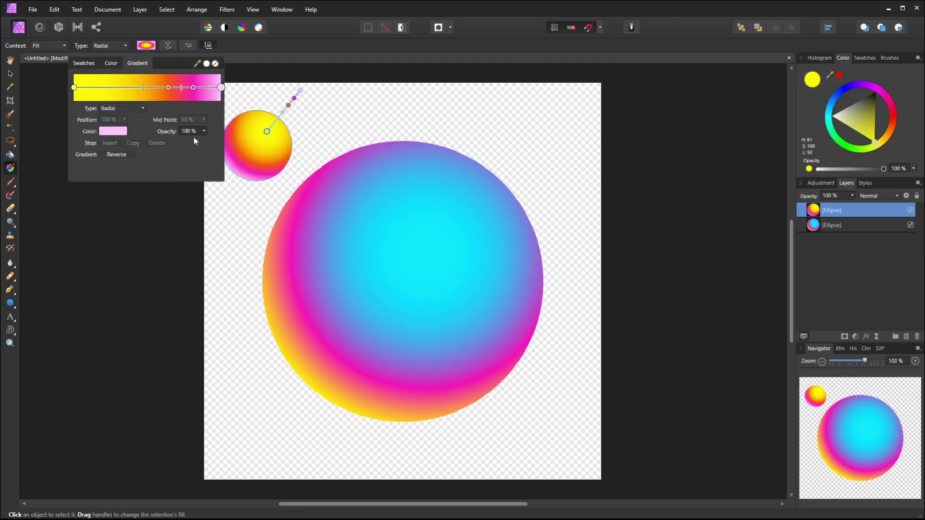
# Clone the small sphere to the bottom right and recolour its gradient cyan and blue.
pyautogui.click(10, 74)
pyautogui.click(108, 166)
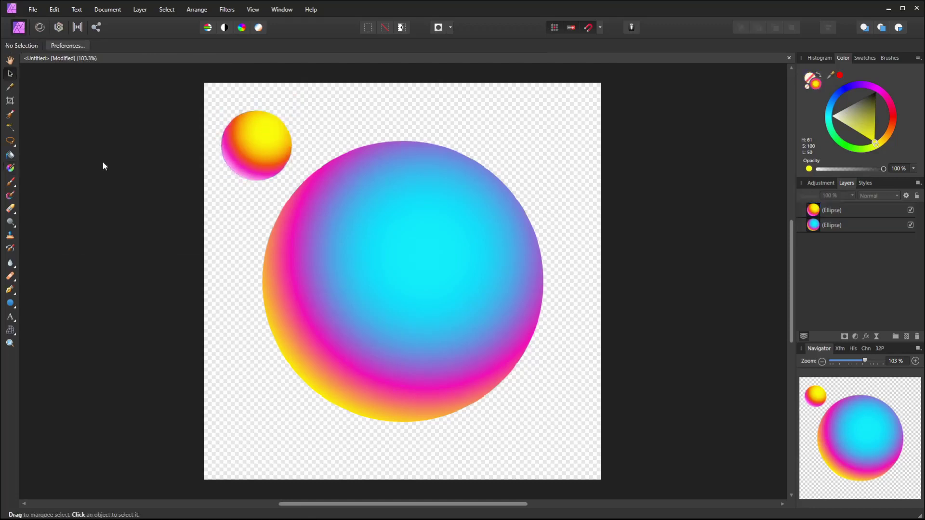
pyautogui.click(262, 141)
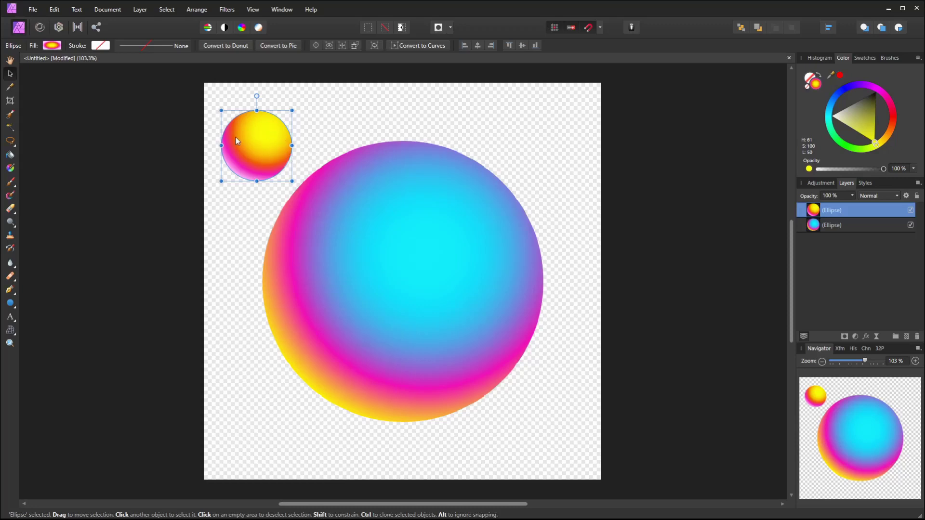
pyautogui.moveTo(236, 141); pyautogui.dragTo(513, 413)
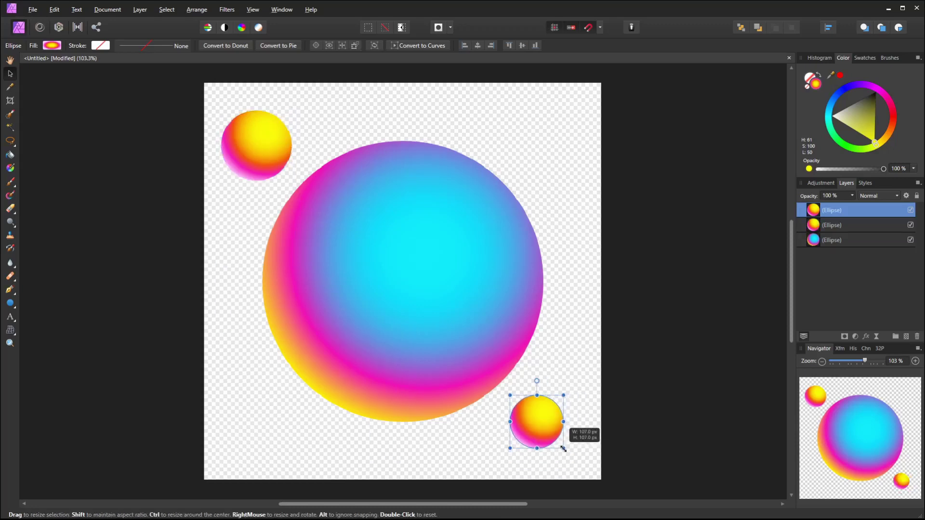
pyautogui.press('g')
pyautogui.click(146, 45)
pyautogui.click(113, 131)
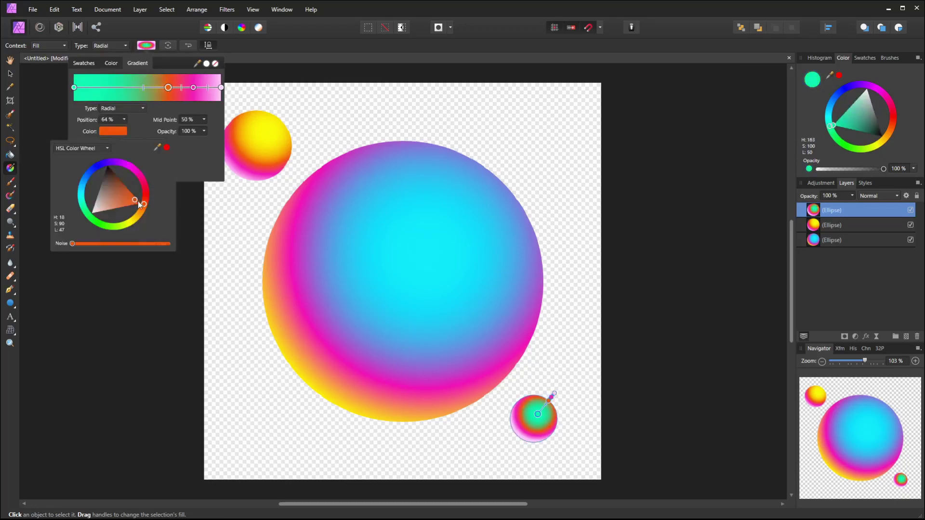
pyautogui.moveTo(136, 202); pyautogui.dragTo(90, 189)
pyautogui.click(114, 131)
pyautogui.moveTo(116, 159); pyautogui.dragTo(177, 198)
pyautogui.hotkey('ctrl', 'd')
pyautogui.press('v')
# Place another sphere copy and give its gradient a yellow centre.
pyautogui.moveTo(543, 420)
pyautogui.mouseDown()
pyautogui.moveTo(324, 125)
pyautogui.moveTo(561, 454)
pyautogui.mouseUp()
pyautogui.press('g')
pyautogui.click(146, 45)
pyautogui.click(113, 131)
pyautogui.click(120, 215)
pyautogui.hotkey('ctrl', 'd')
pyautogui.click(10, 74)
# Add more copies, shrink one, copy three to the bottom left, and recolour a stop magenta and yellow.
pyautogui.moveTo(256, 145)
pyautogui.mouseDown()
pyautogui.moveTo(475, 467)
pyautogui.moveTo(505, 449)
pyautogui.mouseUp()
pyautogui.moveTo(590, 388)
pyautogui.mouseDown()
pyautogui.moveTo(492, 466)
pyautogui.moveTo(242, 466)
pyautogui.mouseUp()
pyautogui.moveTo(312, 453); pyautogui.dragTo(246, 378)
pyautogui.press('g')
pyautogui.click(145, 45)
pyautogui.click(113, 131)
pyautogui.moveTo(128, 223); pyautogui.dragTo(135, 172)
pyautogui.click(135, 215)
pyautogui.click(167, 124)
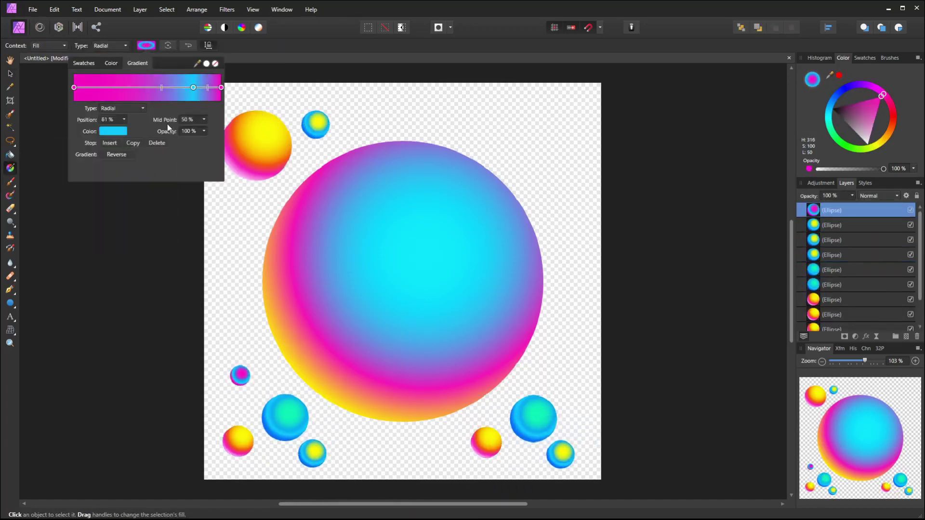
pyautogui.press('v')
# Scatter more small yellow, magenta and blue sphere copies around the canvas, then clear the selection.
pyautogui.click(238, 440)
pyautogui.press('g')
pyautogui.click(145, 45)
pyautogui.press('v')
pyautogui.moveTo(238, 440)
pyautogui.mouseDown()
pyautogui.moveTo(247, 206)
pyautogui.moveTo(577, 402)
pyautogui.moveTo(273, 453)
pyautogui.moveTo(290, 140)
pyautogui.moveTo(225, 198)
pyautogui.mouseUp()
pyautogui.moveTo(240, 375)
pyautogui.mouseDown()
pyautogui.moveTo(233, 279)
pyautogui.moveTo(551, 368)
pyautogui.mouseUp()
pyautogui.moveTo(573, 395)
pyautogui.mouseDown()
pyautogui.moveTo(272, 377)
pyautogui.moveTo(251, 212)
pyautogui.moveTo(243, 403)
pyautogui.mouseUp()
pyautogui.moveTo(316, 125); pyautogui.dragTo(227, 340)
pyautogui.click(350, 438)
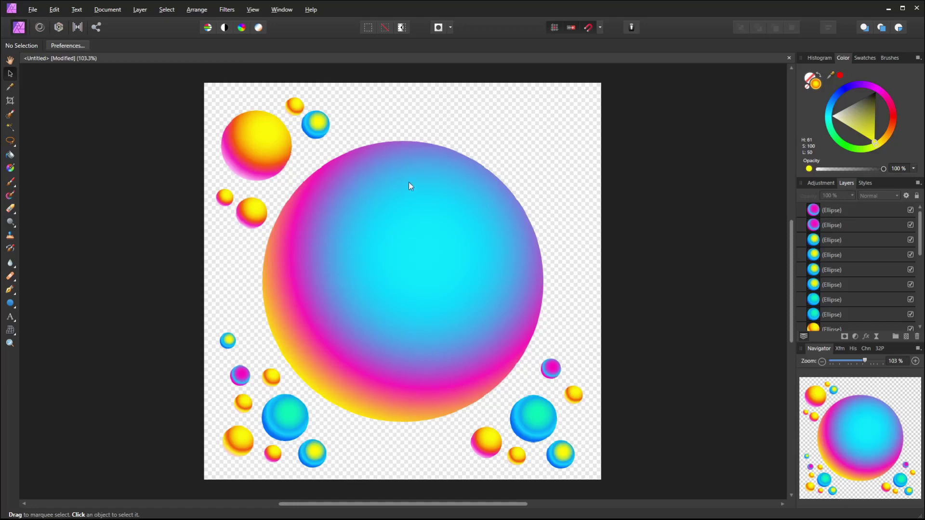
# Export the composition with default PNG settings, saving it as brush5.png.
pyautogui.click(33, 9)
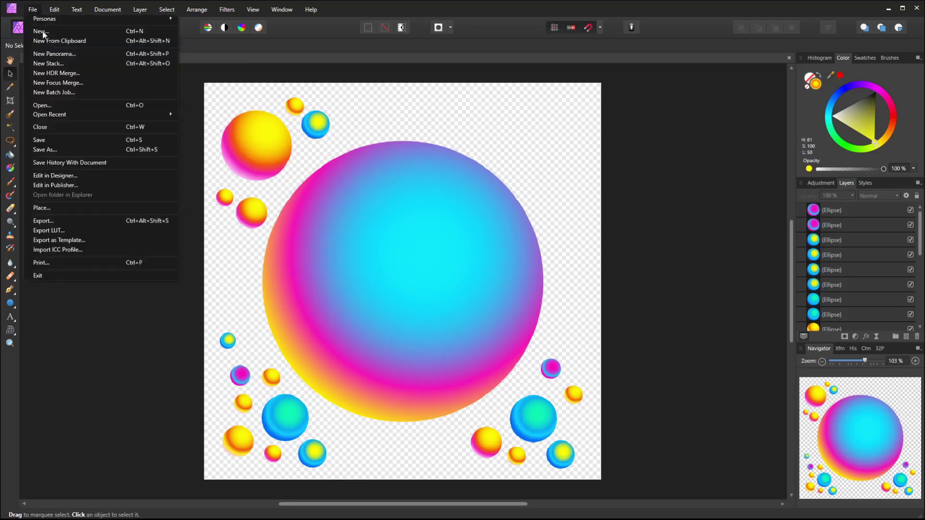
pyautogui.click(81, 219)
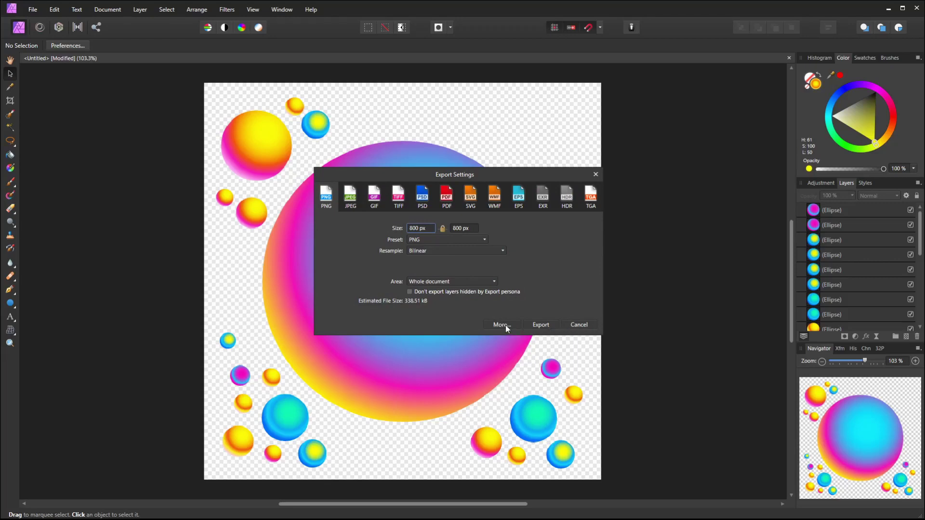
pyautogui.click(541, 326)
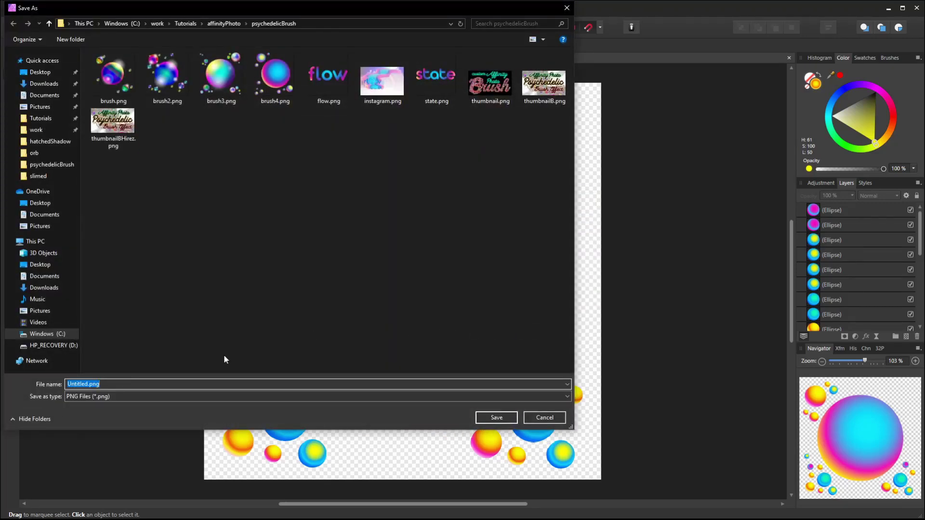
pyautogui.write('brush')
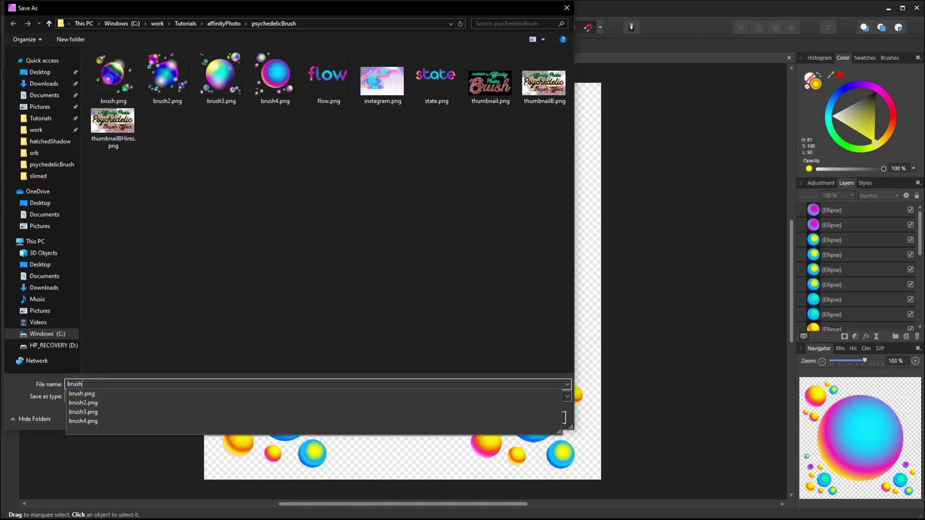
pyautogui.write('5')
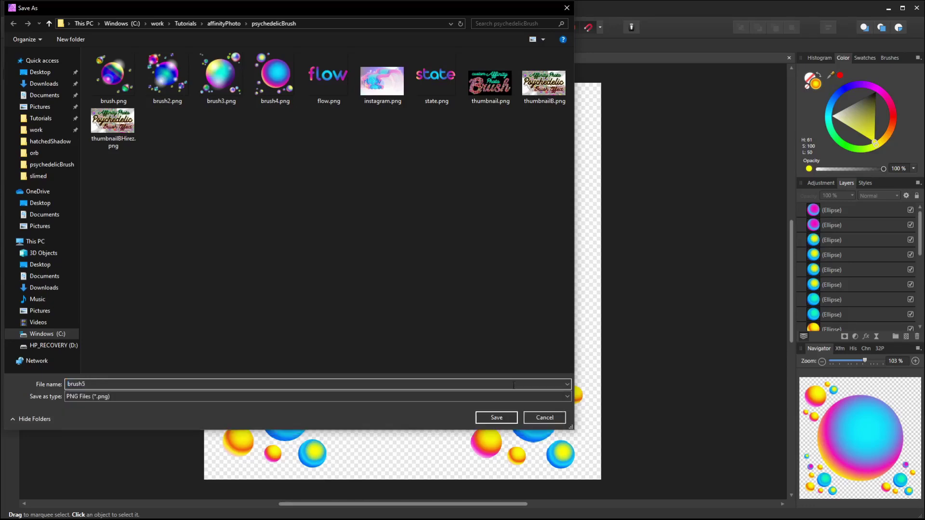
pyautogui.click(495, 419)
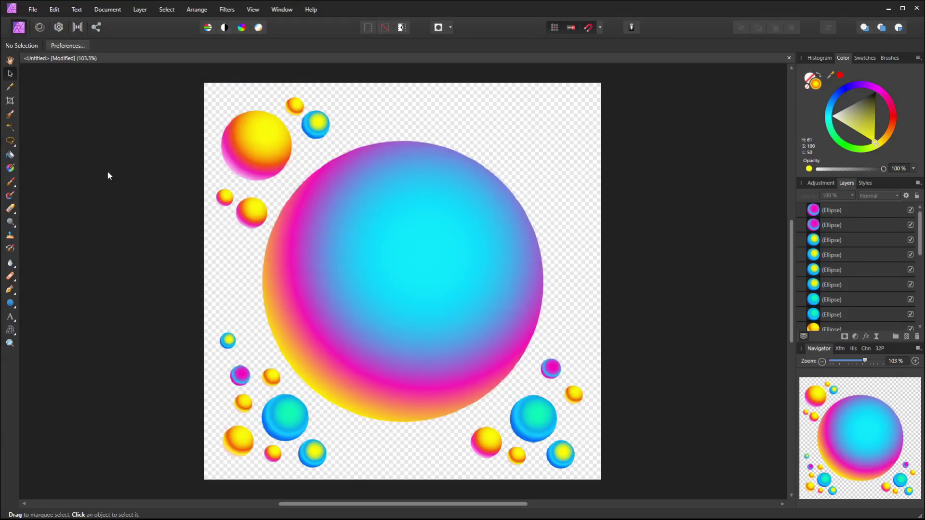
# Create a new document from the 1920 × 1080 px preset.
pyautogui.hotkey('ctrl', 'n')
pyautogui.click(178, 189)
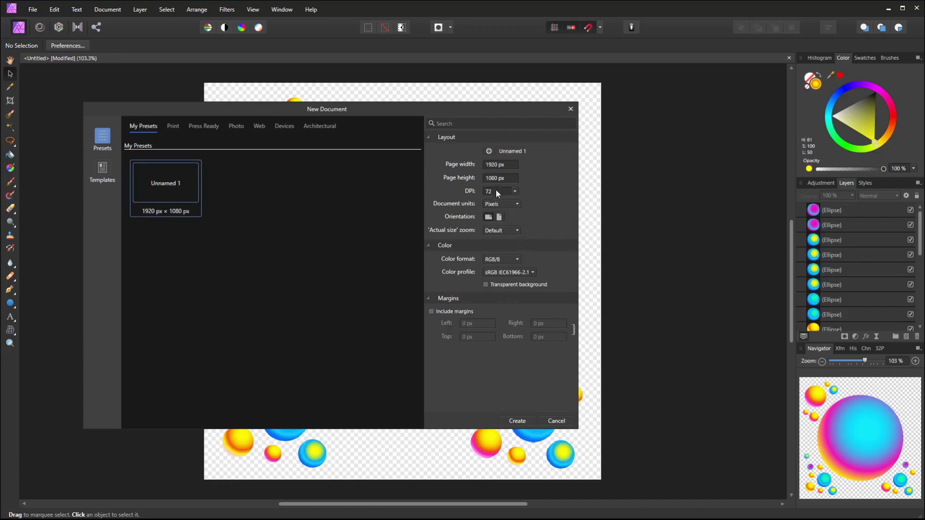
pyautogui.click(505, 425)
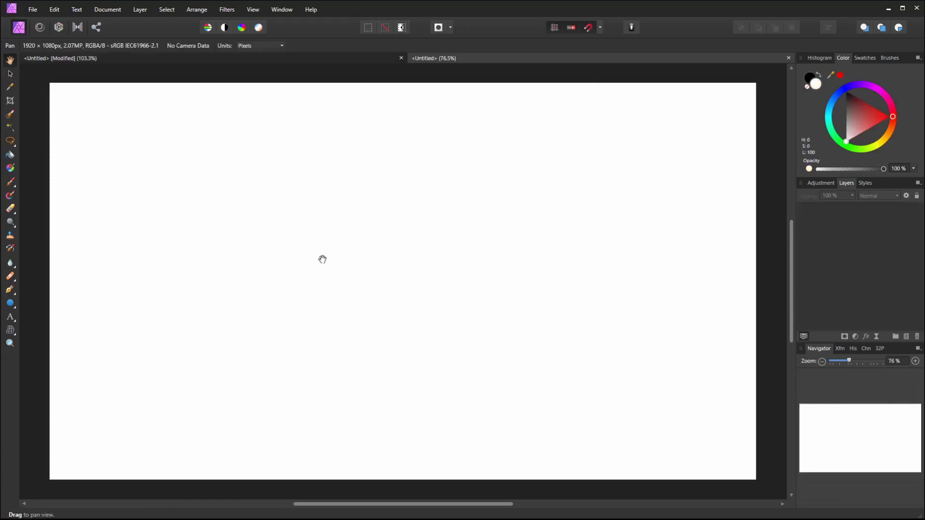
# With the Paint Brush tool active, add a new empty category in the Brushes panel.
pyautogui.click(10, 181)
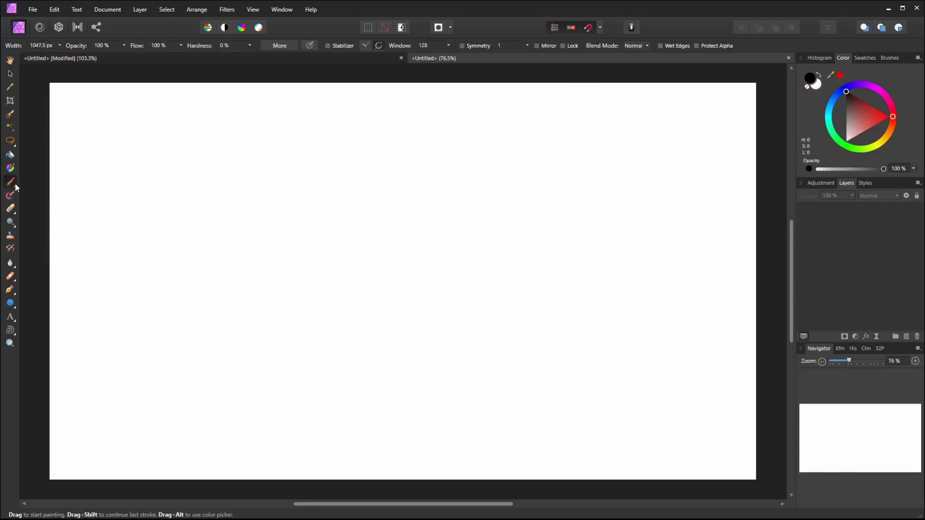
pyautogui.click(889, 59)
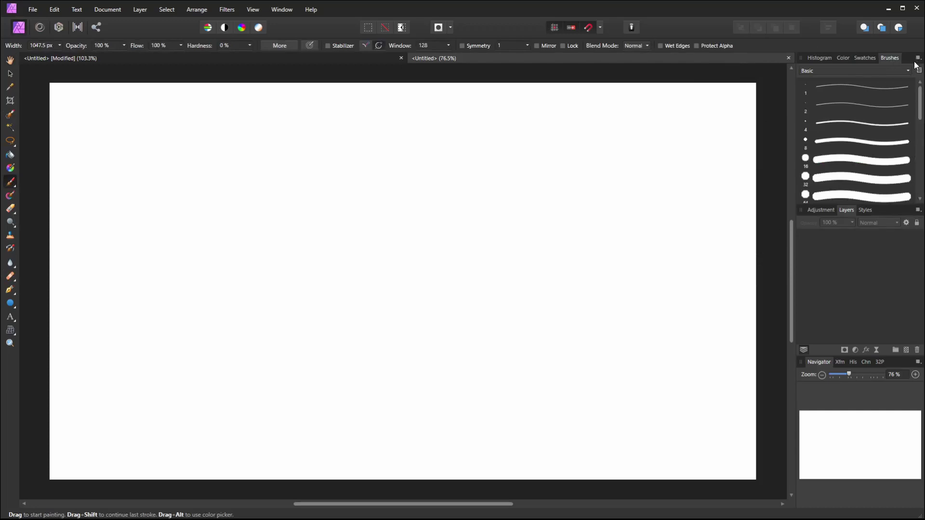
pyautogui.click(908, 71)
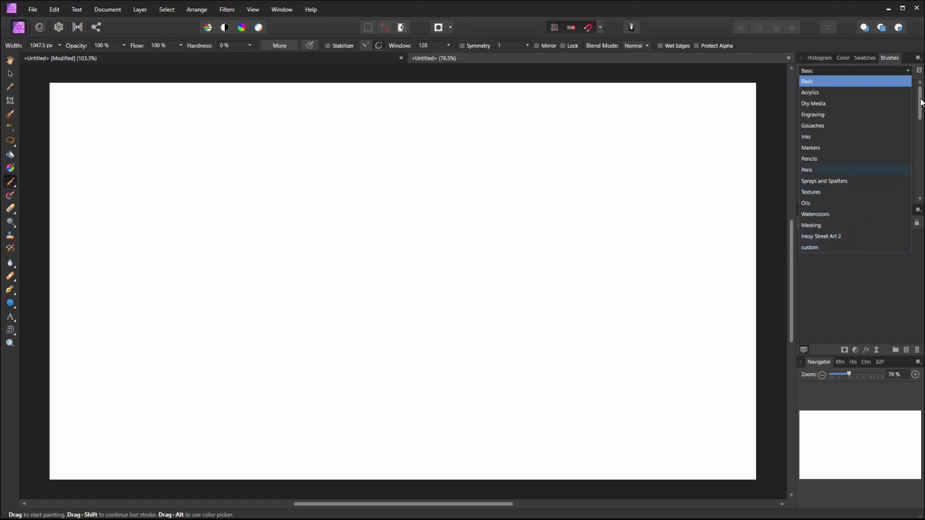
pyautogui.click(889, 57)
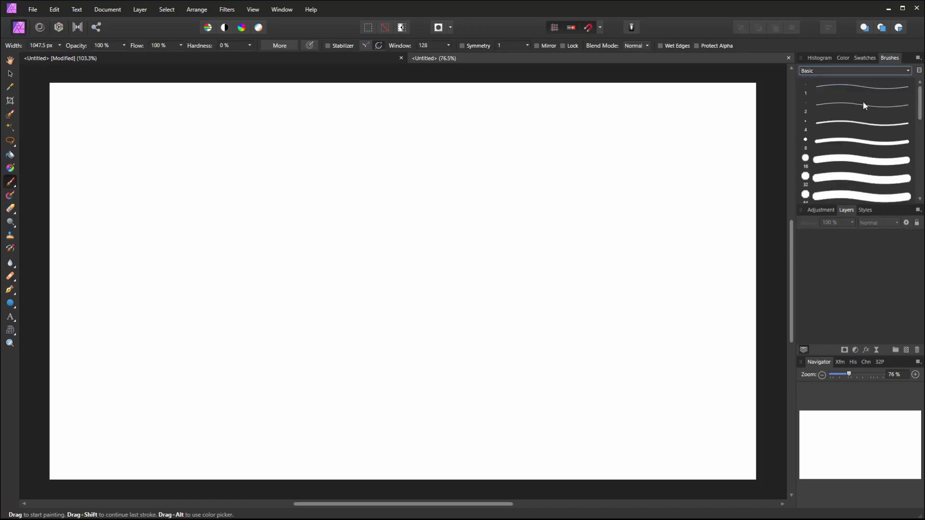
pyautogui.click(918, 59)
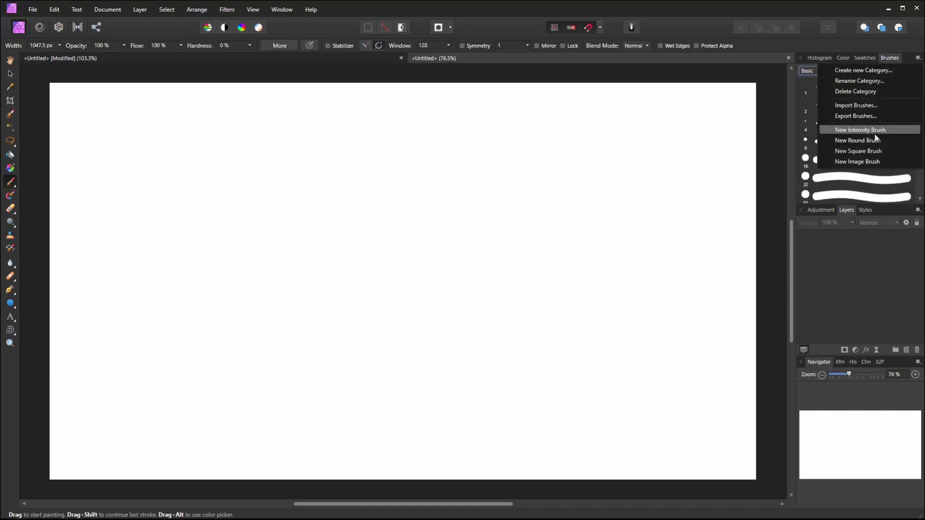
pyautogui.click(858, 73)
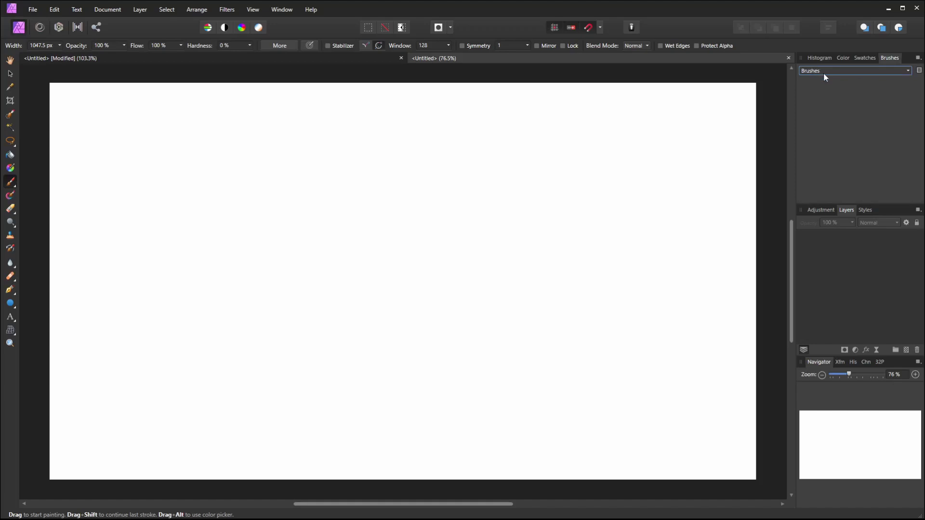
# Rename the new brush category to custom01.
pyautogui.click(918, 58)
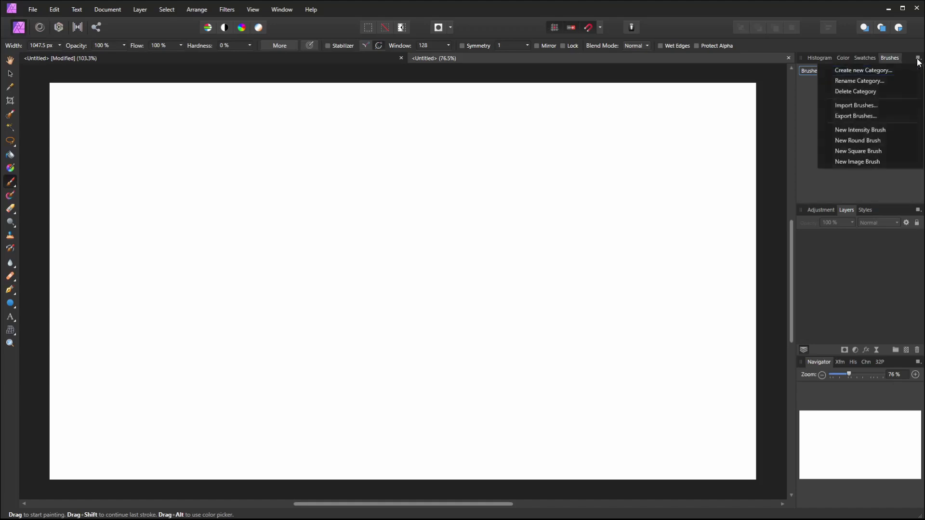
pyautogui.click(897, 79)
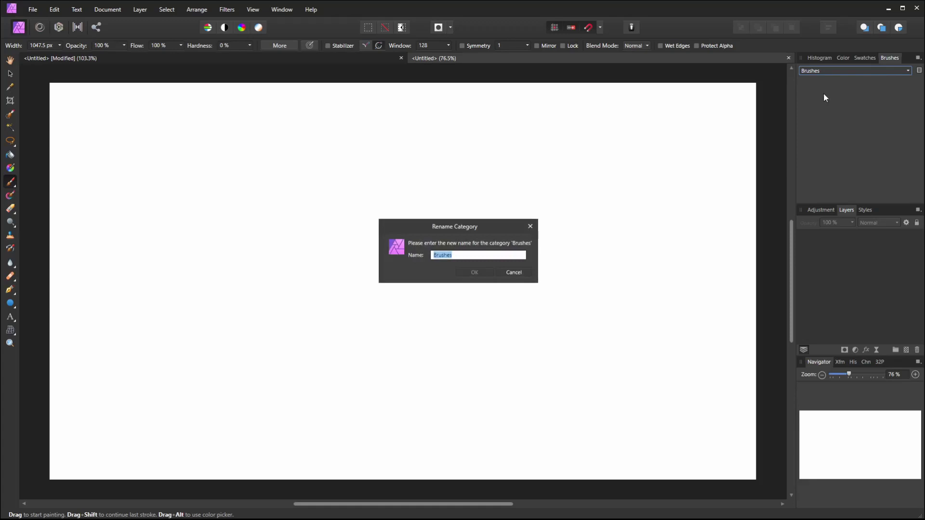
pyautogui.write('custom01')
pyautogui.click(479, 273)
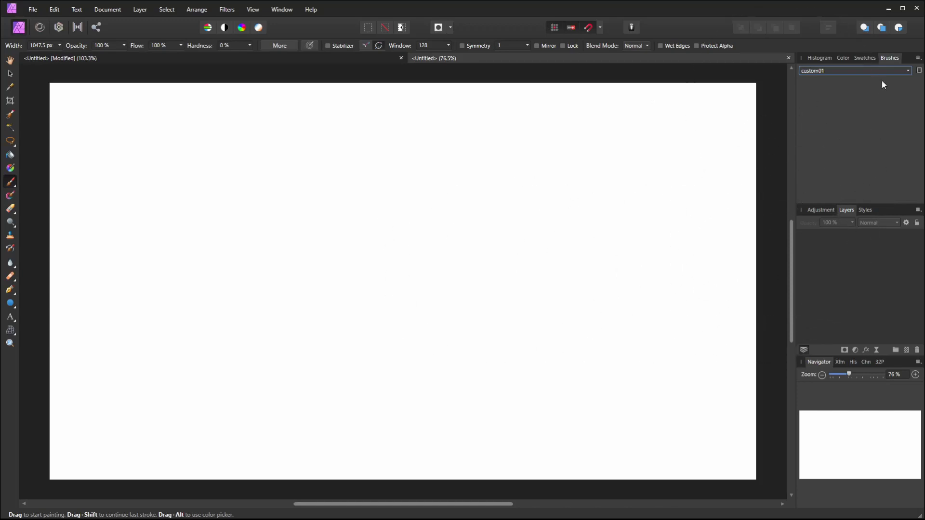
pyautogui.click(918, 58)
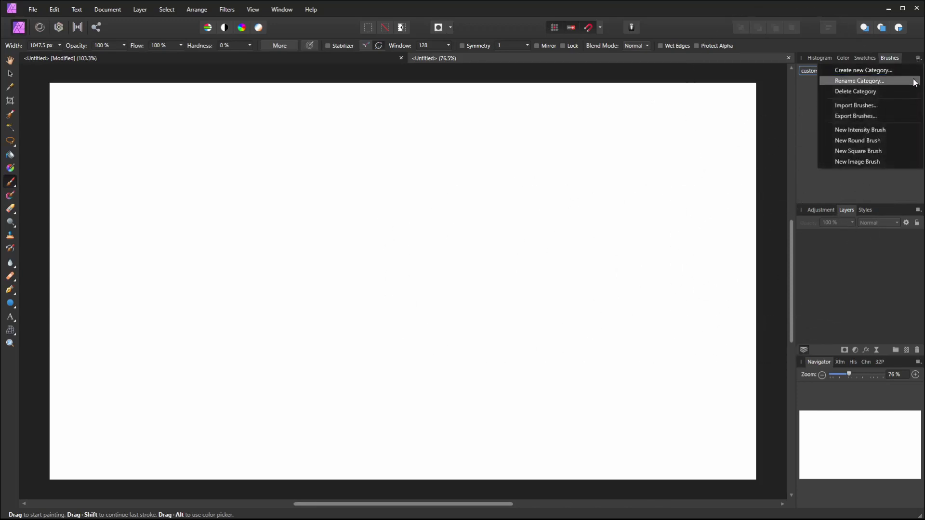
# Import brush5.png as a new image brush.
pyautogui.click(869, 162)
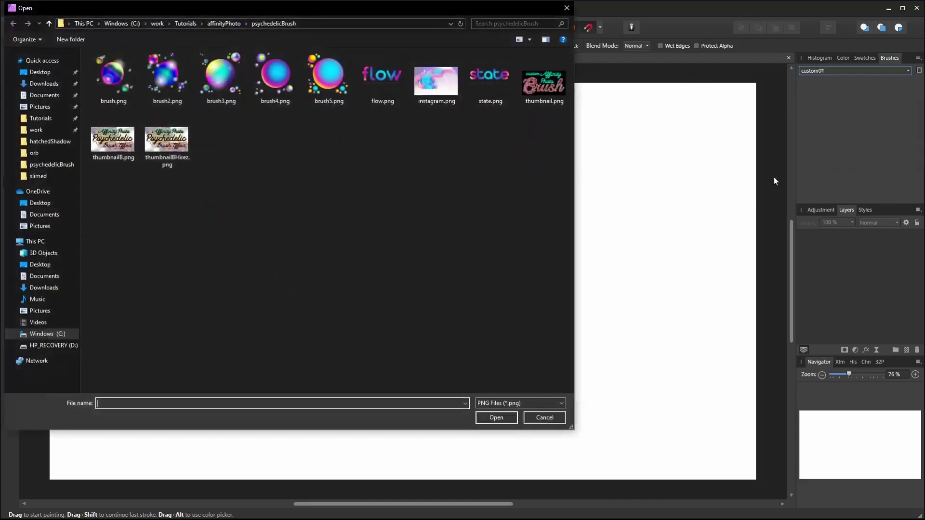
pyautogui.click(334, 86)
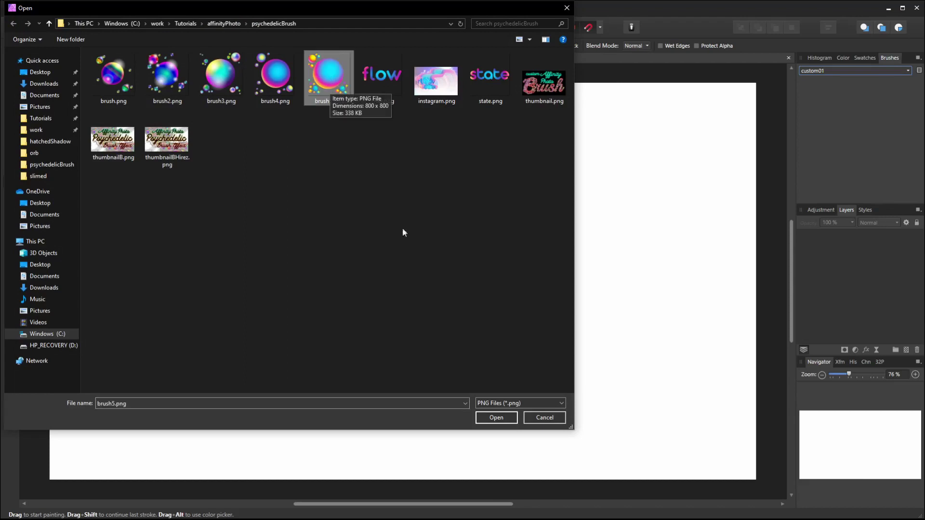
pyautogui.click(496, 418)
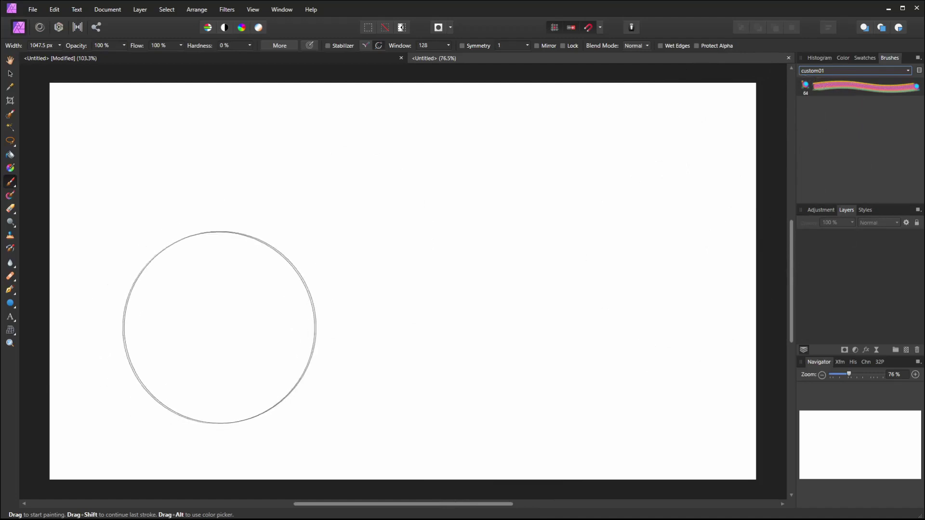
# Shrink the brush, select the new sphere brush and paint curving test strokes from the lower left.
pyautogui.press('[')
pyautogui.press('[')
pyautogui.press('[')
pyautogui.press('[')
pyautogui.moveTo(180, 353)
pyautogui.mouseDown()
pyautogui.moveTo(255, 260)
pyautogui.moveTo(153, 322)
pyautogui.moveTo(87, 305)
pyautogui.moveTo(57, 249)
pyautogui.mouseUp()
pyautogui.hotkey('ctrl', 'z')
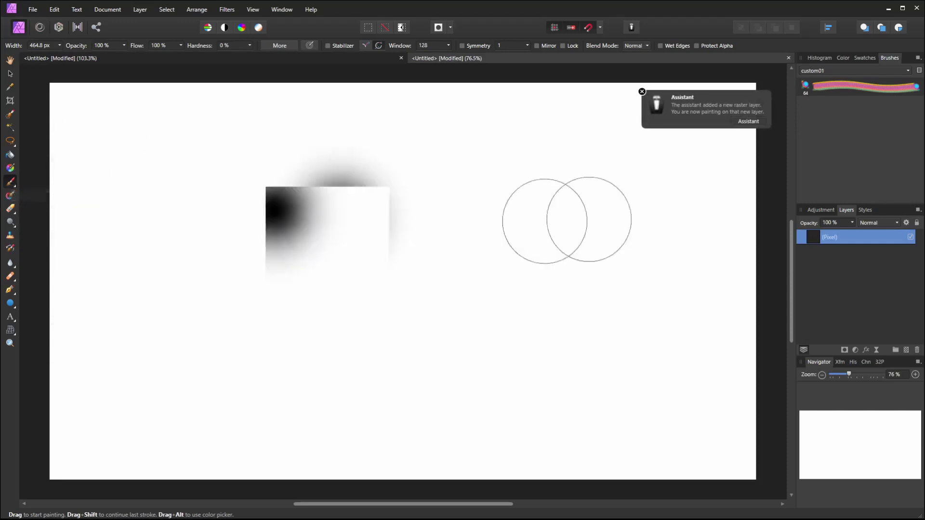
pyautogui.click(871, 88)
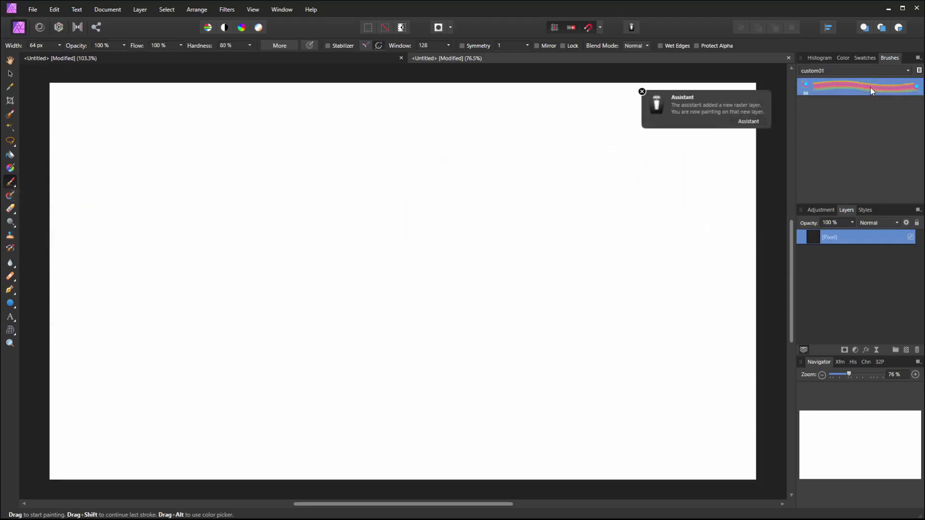
pyautogui.click(748, 121)
pyautogui.moveTo(569, 165); pyautogui.dragTo(574, 177)
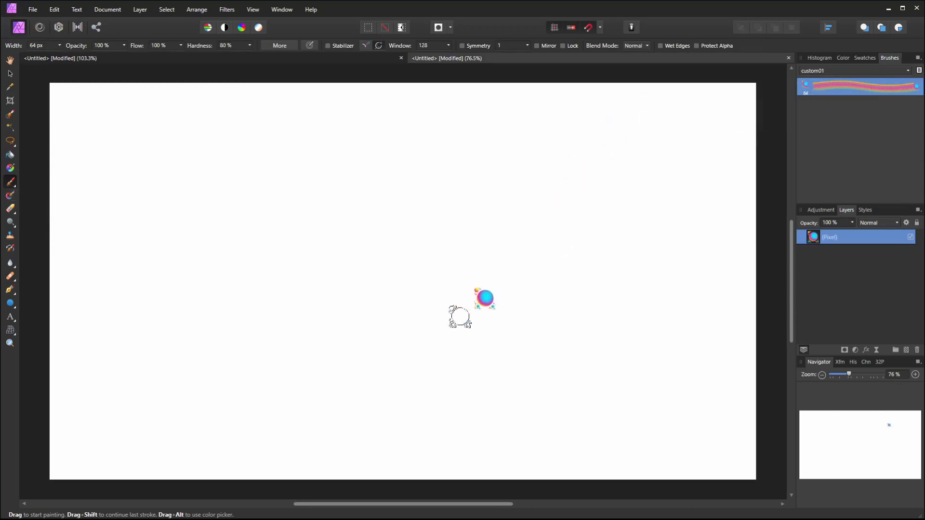
pyautogui.moveTo(147, 437)
pyautogui.mouseDown()
pyautogui.moveTo(221, 378)
pyautogui.moveTo(275, 250)
pyautogui.moveTo(326, 355)
pyautogui.mouseUp()
# Enlarge the sphere brush to about 225 px, paint S-curve and loop strokes, then clear the layer.
pyautogui.hotkey('ctrl', 'z')
pyautogui.click(218, 294)
pyautogui.press(']')
pyautogui.press(']')
pyautogui.press(']')
pyautogui.press(']')
pyautogui.press(']')
pyautogui.press(']')
pyautogui.press(']')
pyautogui.press(']')
pyautogui.press(']')
pyautogui.press(']')
pyautogui.press(']')
pyautogui.press(']')
pyautogui.moveTo(156, 393)
pyautogui.mouseDown()
pyautogui.moveTo(240, 221)
pyautogui.moveTo(337, 212)
pyautogui.moveTo(355, 284)
pyautogui.moveTo(358, 384)
pyautogui.moveTo(496, 377)
pyautogui.moveTo(545, 290)
pyautogui.moveTo(509, 176)
pyautogui.moveTo(566, 152)
pyautogui.moveTo(610, 287)
pyautogui.mouseUp()
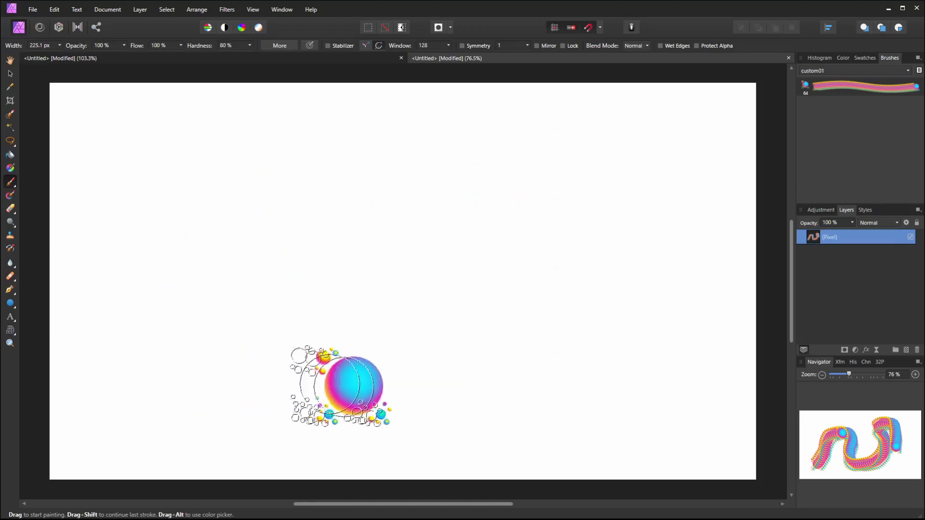
pyautogui.moveTo(226, 366)
pyautogui.mouseDown()
pyautogui.moveTo(470, 341)
pyautogui.moveTo(386, 166)
pyautogui.moveTo(505, 344)
pyautogui.moveTo(699, 268)
pyautogui.mouseUp()
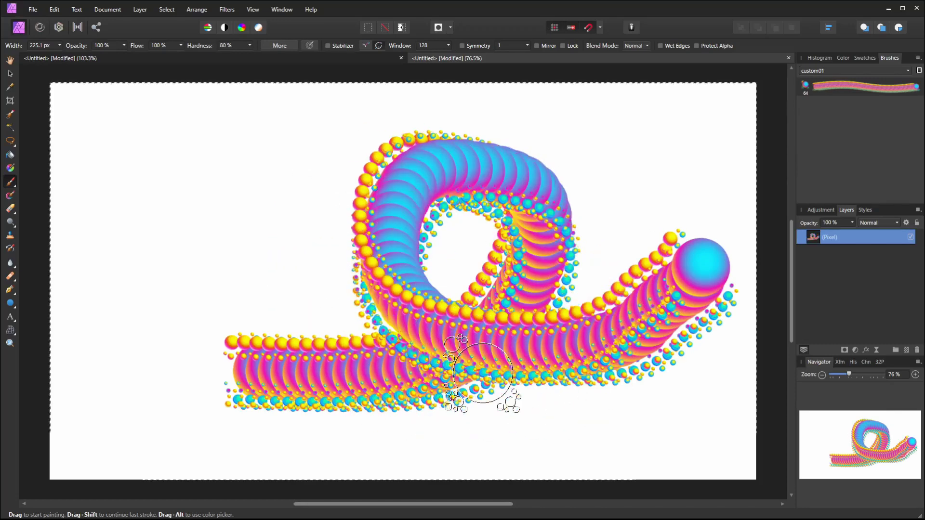
pyautogui.hotkey('ctrl', 'a')
pyautogui.press('Delete')
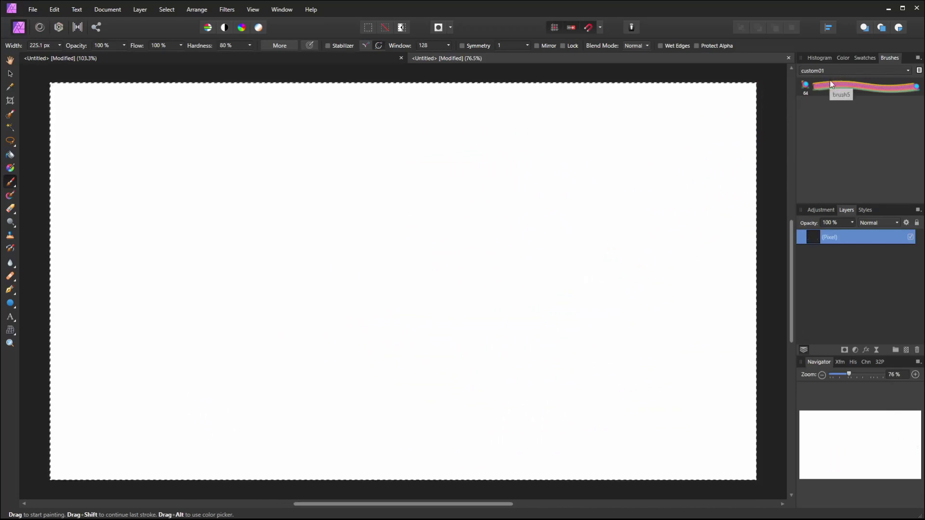
# Set the sphere brush's spacing to 1 %, test a continuous stroke, and enable the Stabilizer.
pyautogui.click(919, 72)
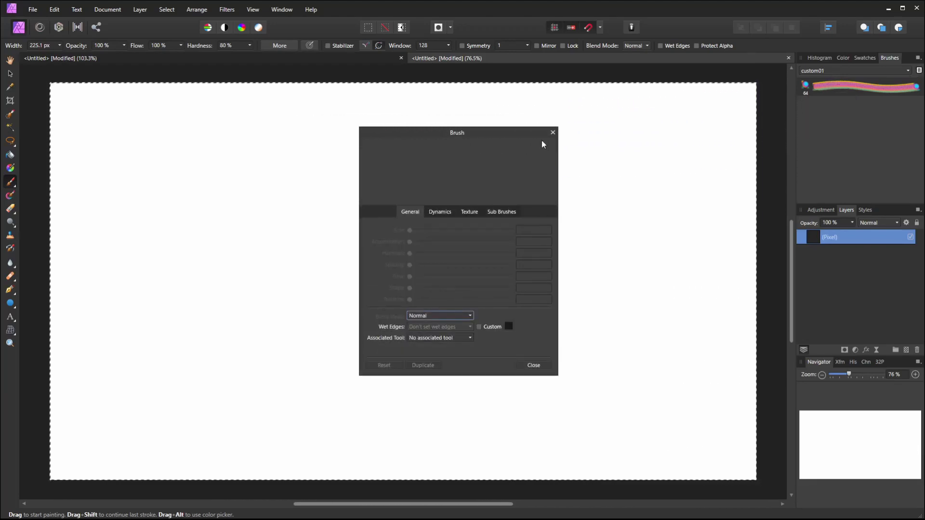
pyautogui.click(552, 132)
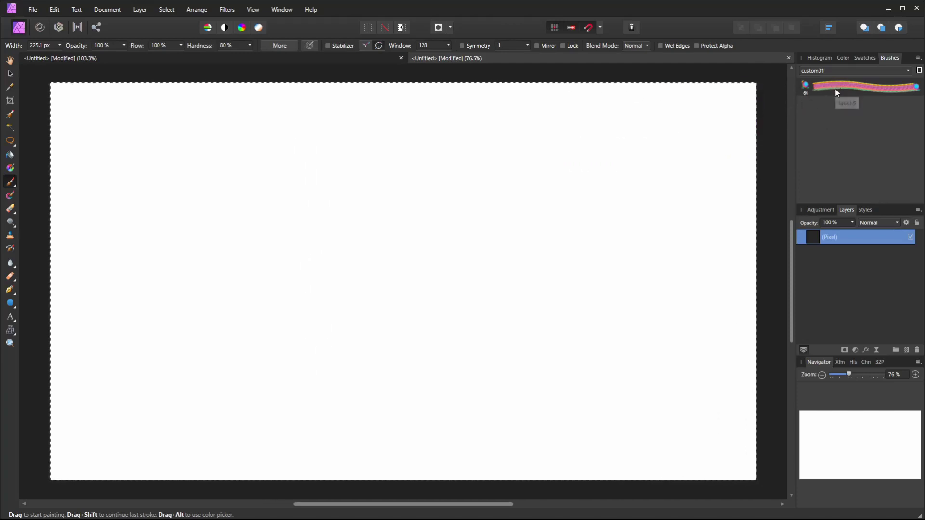
pyautogui.click(834, 89)
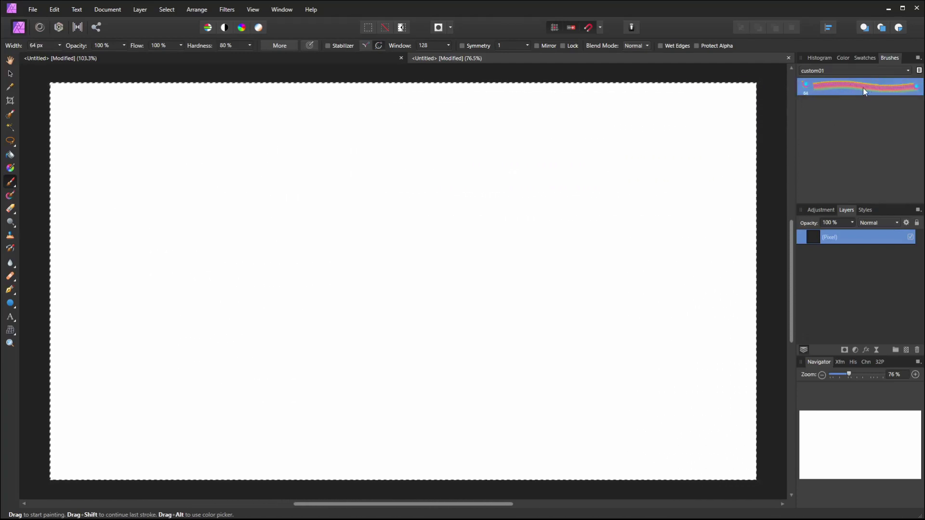
pyautogui.doubleClick(853, 88)
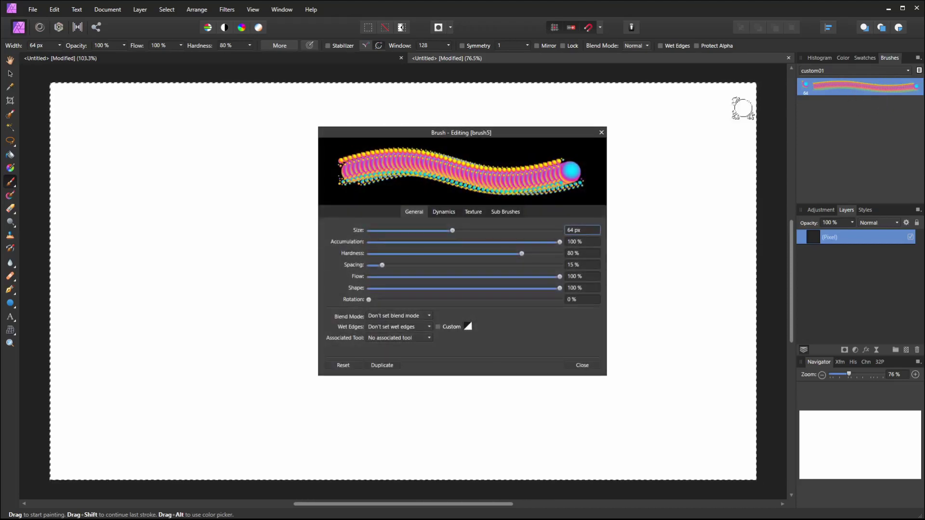
pyautogui.moveTo(394, 130); pyautogui.dragTo(378, 141)
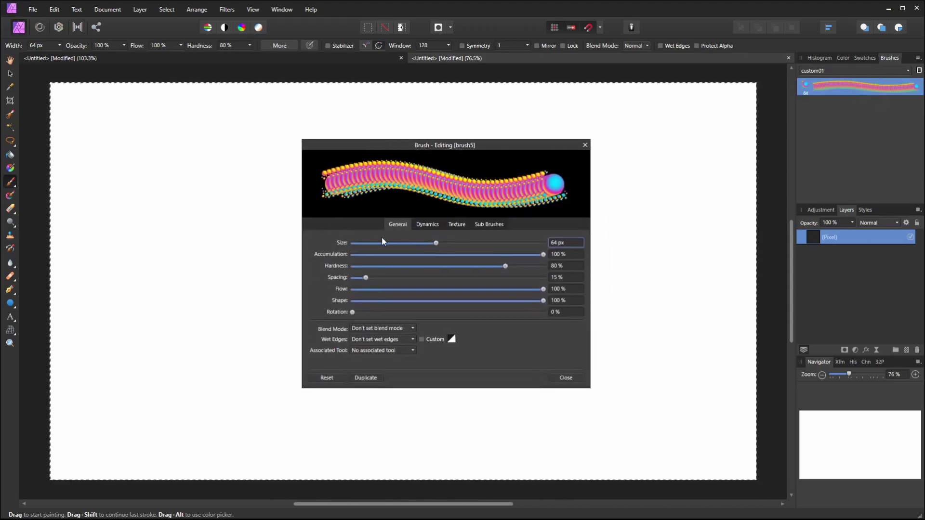
pyautogui.moveTo(365, 278); pyautogui.dragTo(355, 278)
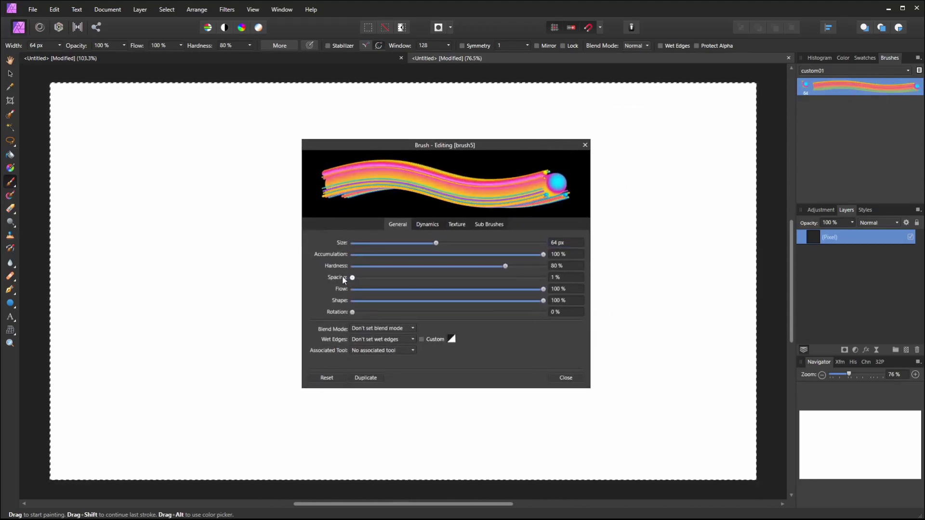
pyautogui.moveTo(159, 369)
pyautogui.mouseDown()
pyautogui.moveTo(177, 288)
pyautogui.moveTo(160, 202)
pyautogui.moveTo(213, 204)
pyautogui.mouseUp()
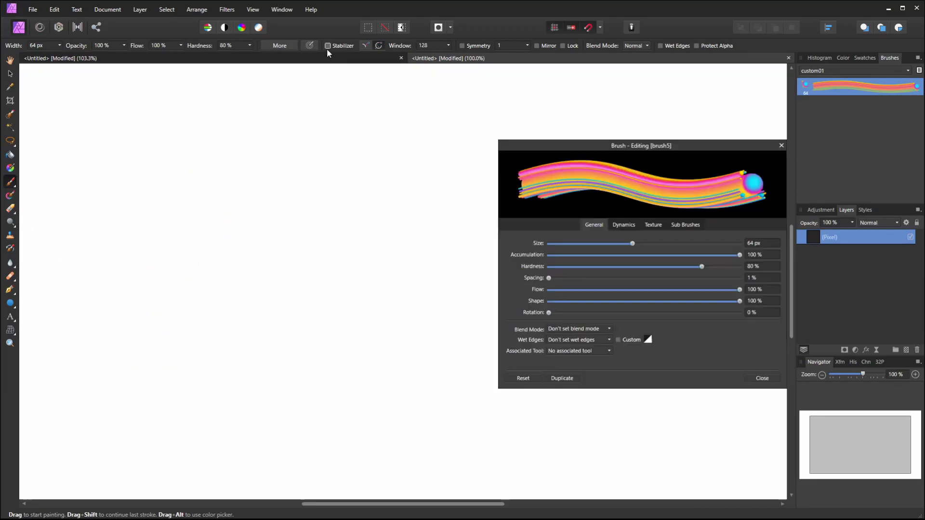
pyautogui.click(328, 46)
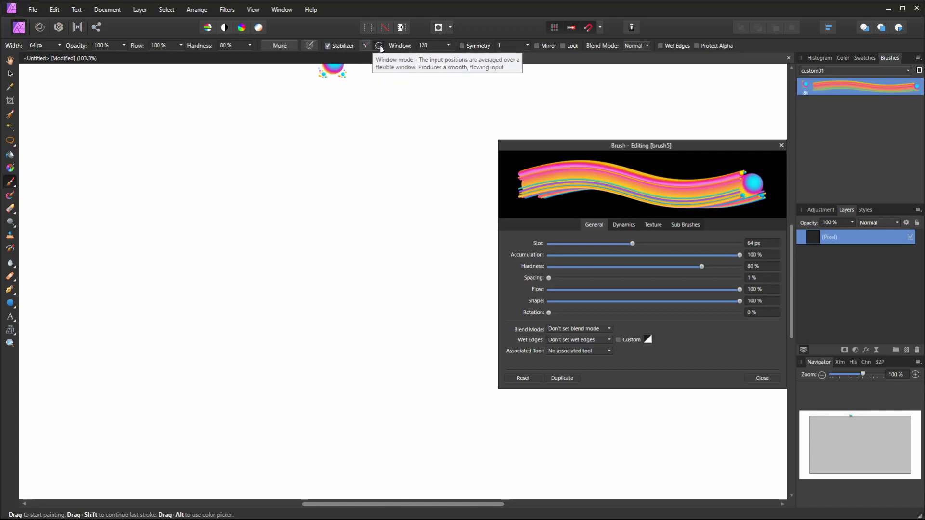
# Adjust the stabilizer Window, enlarge the brush to about 196 px, paint C-shaped swirls, then undo them.
pyautogui.click(447, 46)
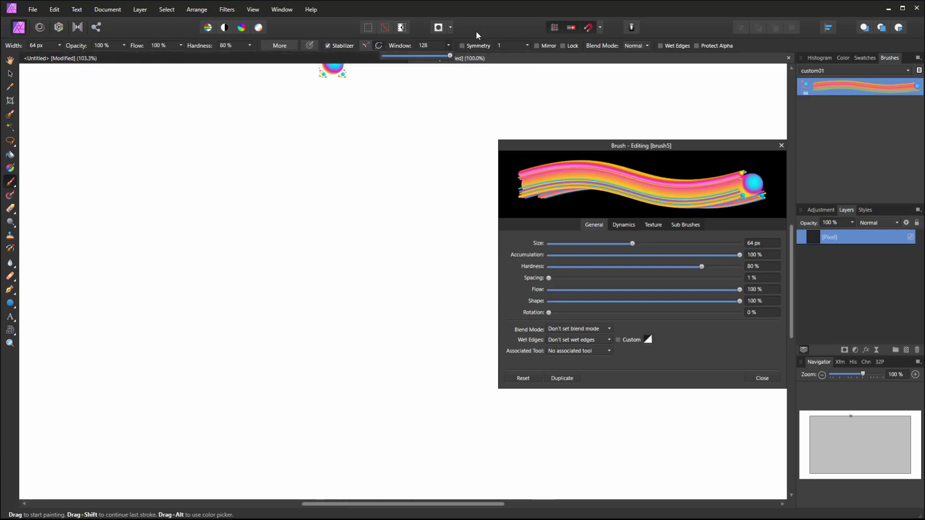
pyautogui.moveTo(337, 110)
pyautogui.mouseDown()
pyautogui.moveTo(200, 151)
pyautogui.moveTo(162, 265)
pyautogui.moveTo(237, 355)
pyautogui.moveTo(356, 305)
pyautogui.moveTo(326, 202)
pyautogui.moveTo(258, 218)
pyautogui.moveTo(258, 310)
pyautogui.moveTo(331, 347)
pyautogui.moveTo(303, 328)
pyautogui.mouseUp()
pyautogui.press(']')
pyautogui.press(']')
pyautogui.press(']')
pyautogui.press(']')
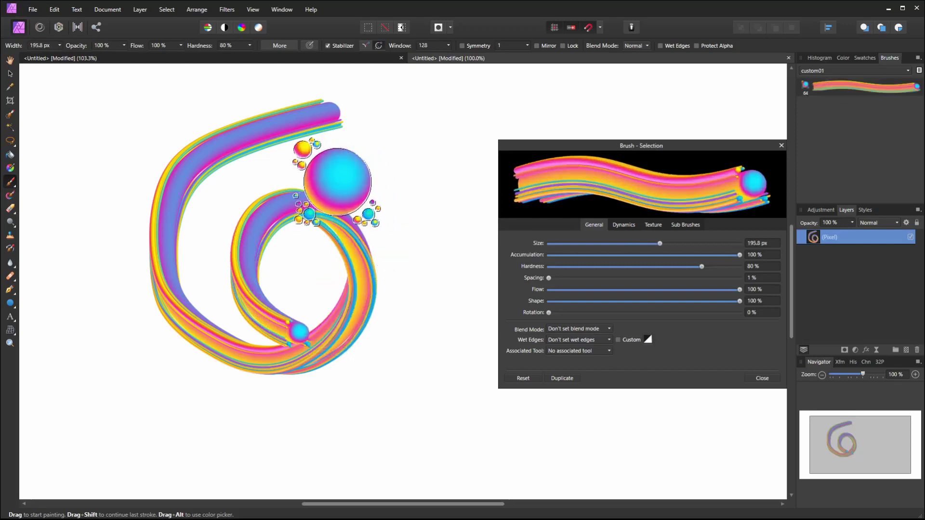
pyautogui.hotkey('ctrl', 'z')
pyautogui.moveTo(354, 159)
pyautogui.mouseDown()
pyautogui.moveTo(140, 134)
pyautogui.moveTo(103, 215)
pyautogui.moveTo(155, 328)
pyautogui.moveTo(238, 382)
pyautogui.moveTo(319, 382)
pyautogui.moveTo(384, 341)
pyautogui.moveTo(383, 229)
pyautogui.moveTo(308, 188)
pyautogui.moveTo(213, 246)
pyautogui.moveTo(213, 320)
pyautogui.moveTo(294, 376)
pyautogui.moveTo(397, 377)
pyautogui.moveTo(482, 421)
pyautogui.moveTo(464, 498)
pyautogui.moveTo(286, 179)
pyautogui.moveTo(157, 299)
pyautogui.moveTo(330, 471)
pyautogui.moveTo(414, 417)
pyautogui.moveTo(391, 391)
pyautogui.moveTo(359, 275)
pyautogui.moveTo(373, 153)
pyautogui.moveTo(253, 333)
pyautogui.moveTo(309, 357)
pyautogui.moveTo(399, 354)
pyautogui.moveTo(453, 304)
pyautogui.mouseUp()
pyautogui.moveTo(361, 248)
pyautogui.mouseDown()
pyautogui.moveTo(294, 304)
pyautogui.moveTo(275, 338)
pyautogui.mouseUp()
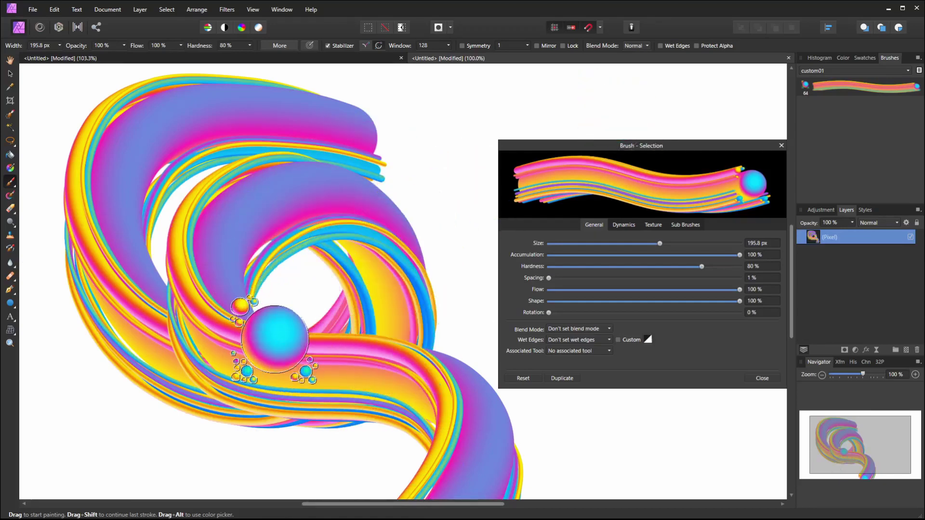
pyautogui.hotkey('ctrl', 'z')
pyautogui.hotkey('ctrl', 'z')
pyautogui.hotkey('ctrl', 'z')
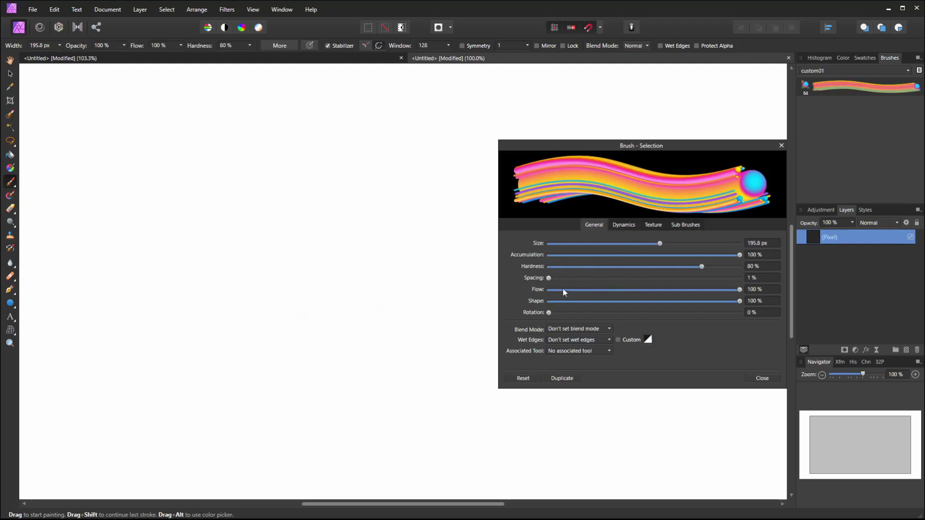
# Set the brush spacing to 10 % and switch the Brush dialog to its Dynamics page.
pyautogui.moveTo(548, 276); pyautogui.dragTo(558, 278)
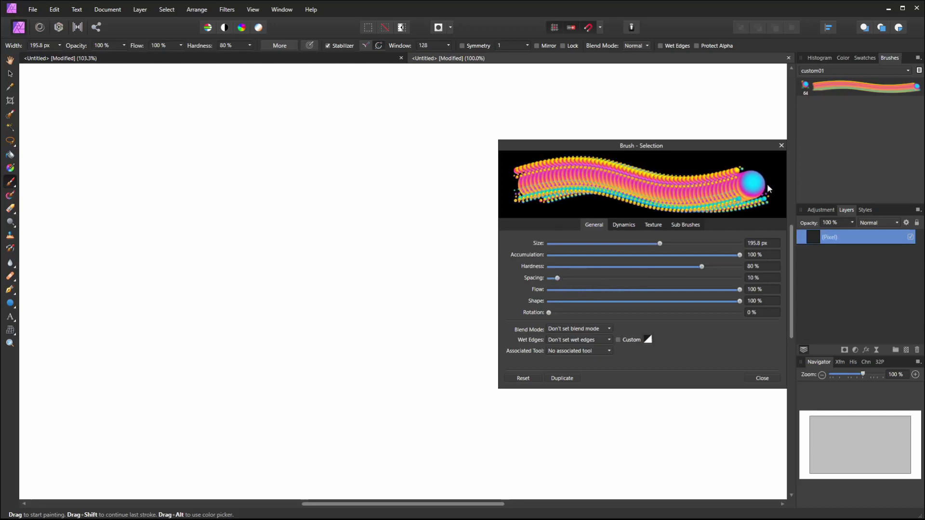
pyautogui.click(626, 228)
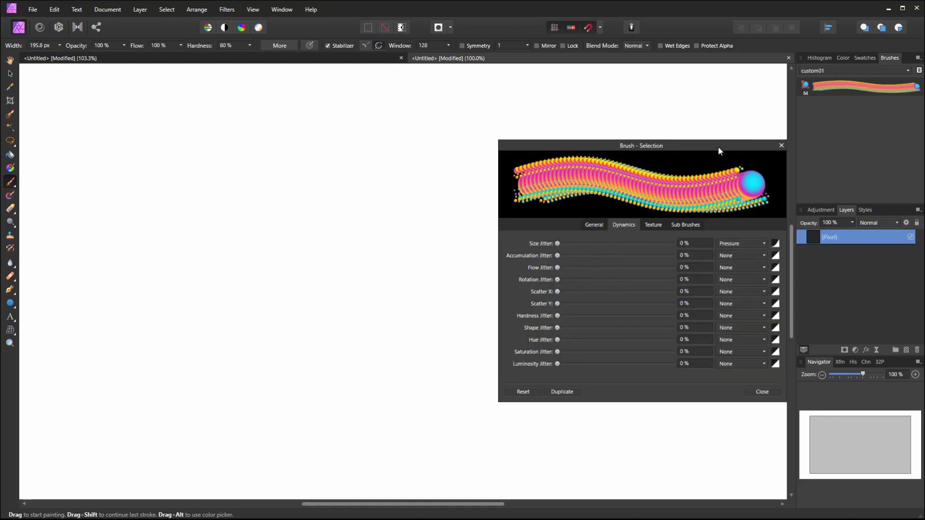
pyautogui.moveTo(718, 147); pyautogui.dragTo(699, 153)
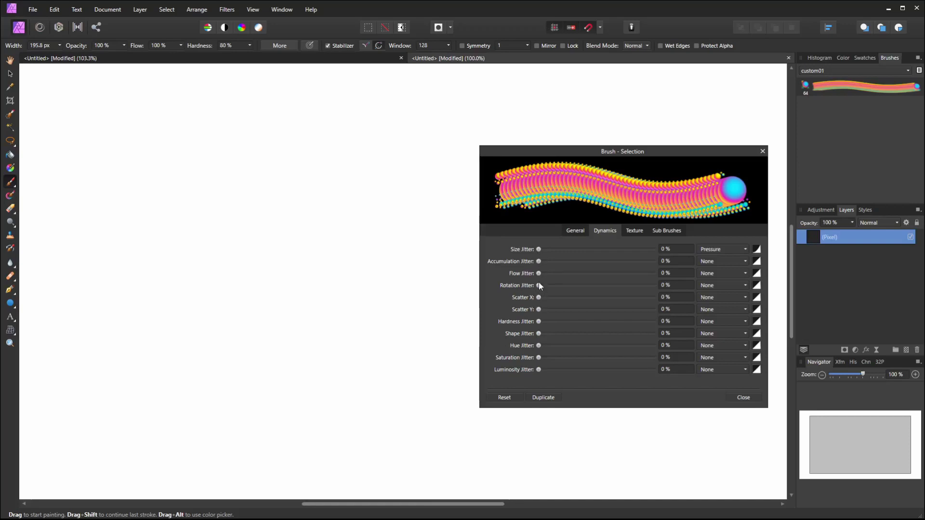
# Set rotation jitter to 100 % with a Cyclic controller, testing and undoing strokes.
pyautogui.moveTo(540, 283)
pyautogui.mouseDown()
pyautogui.moveTo(671, 278)
pyautogui.moveTo(474, 273)
pyautogui.moveTo(683, 280)
pyautogui.mouseUp()
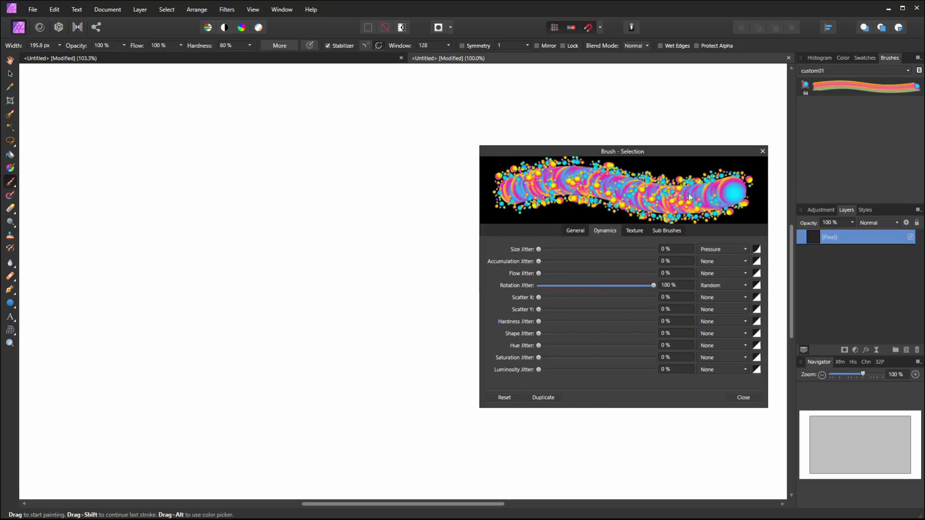
pyautogui.moveTo(386, 232)
pyautogui.mouseDown()
pyautogui.moveTo(346, 236)
pyautogui.moveTo(190, 196)
pyautogui.moveTo(197, 176)
pyautogui.moveTo(368, 188)
pyautogui.moveTo(374, 232)
pyautogui.moveTo(282, 313)
pyautogui.moveTo(253, 323)
pyautogui.moveTo(255, 431)
pyautogui.moveTo(360, 428)
pyautogui.moveTo(421, 376)
pyautogui.moveTo(355, 472)
pyautogui.moveTo(501, 473)
pyautogui.mouseUp()
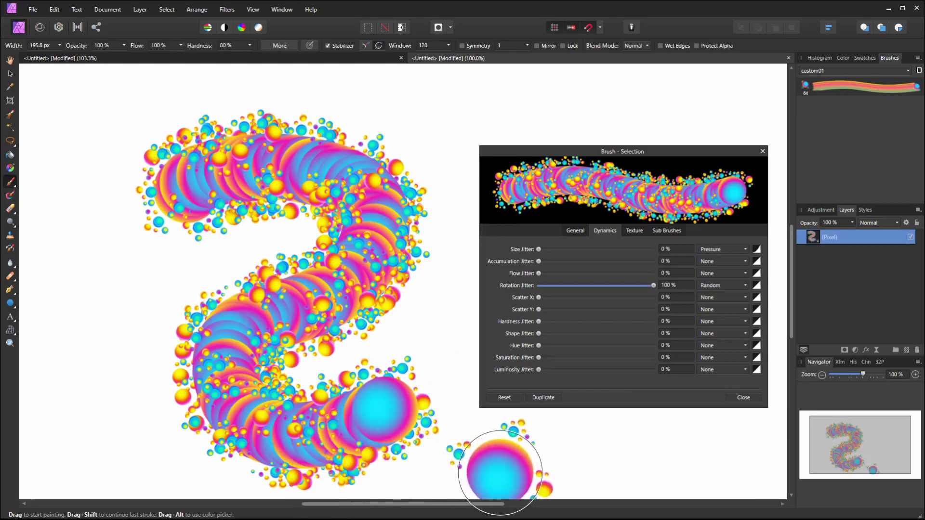
pyautogui.hotkey('ctrl', 'z')
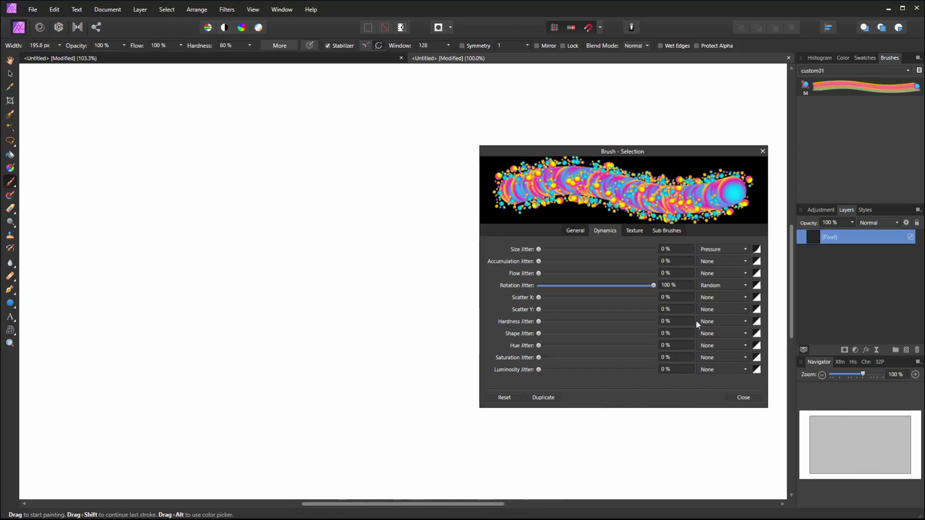
pyautogui.click(743, 287)
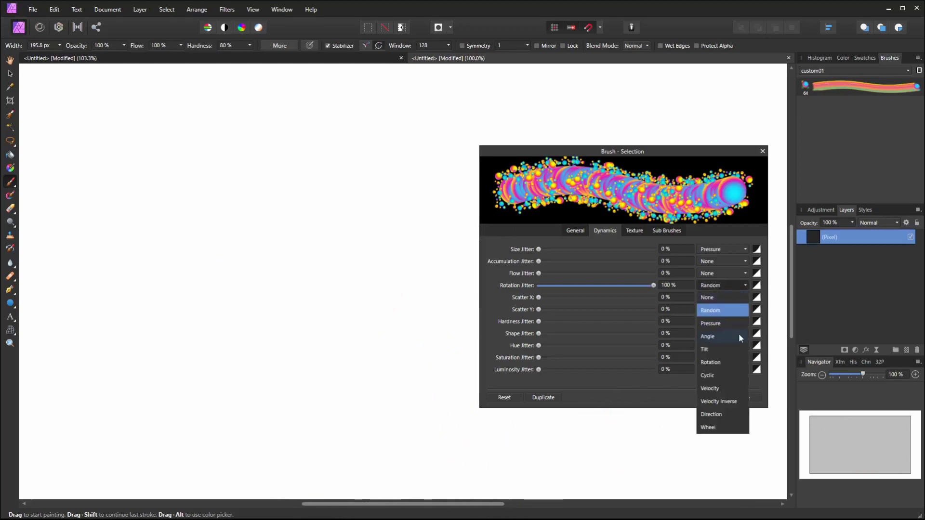
pyautogui.click(733, 379)
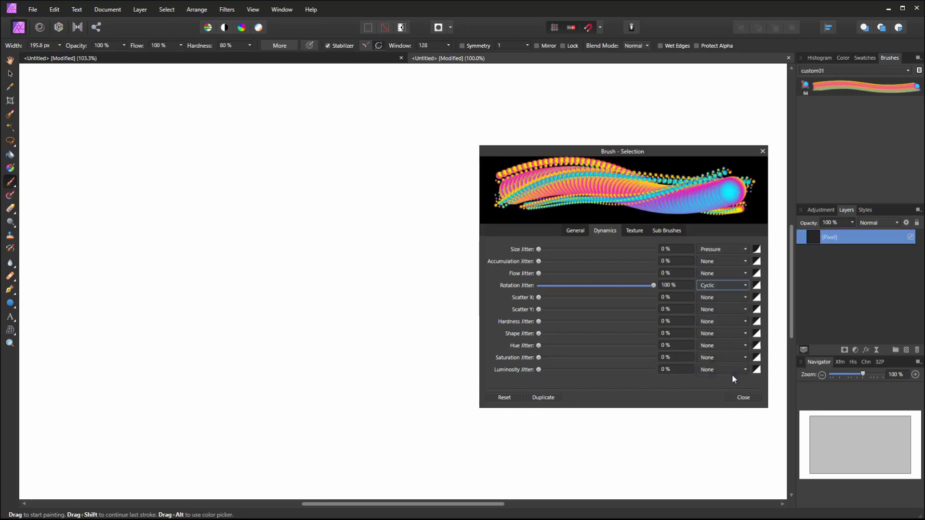
pyautogui.moveTo(192, 371)
pyautogui.mouseDown()
pyautogui.moveTo(98, 349)
pyautogui.moveTo(183, 207)
pyautogui.moveTo(308, 183)
pyautogui.moveTo(327, 318)
pyautogui.moveTo(413, 377)
pyautogui.moveTo(463, 280)
pyautogui.moveTo(330, 231)
pyautogui.moveTo(358, 390)
pyautogui.moveTo(227, 231)
pyautogui.moveTo(492, 496)
pyautogui.moveTo(588, 409)
pyautogui.mouseUp()
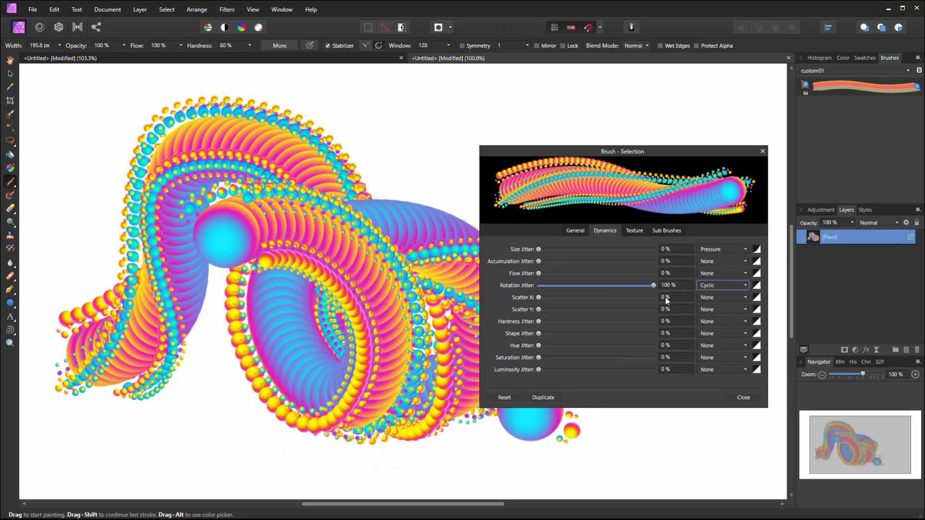
pyautogui.hotkey('ctrl', 'z')
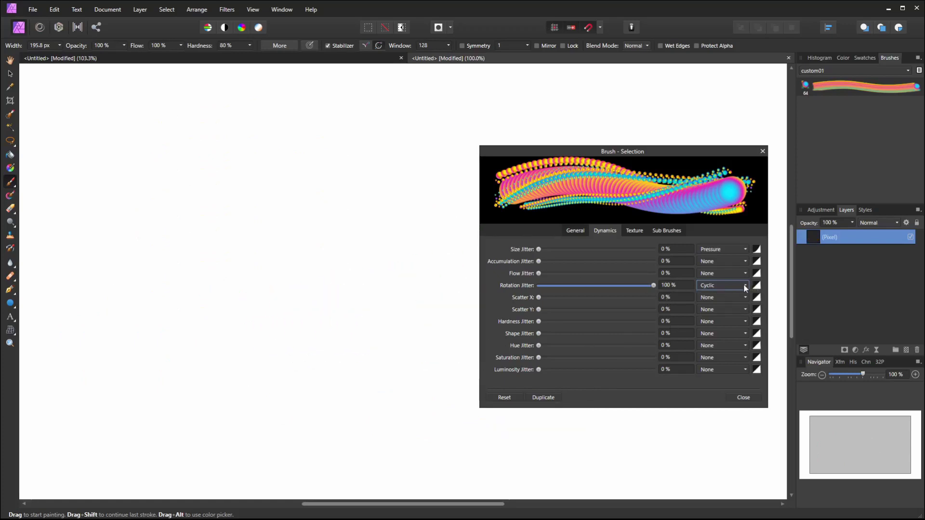
# Set spacing to 2 %, shrink the brush to 120.2 px and paint a long looping rainbow swirl.
pyautogui.click(573, 231)
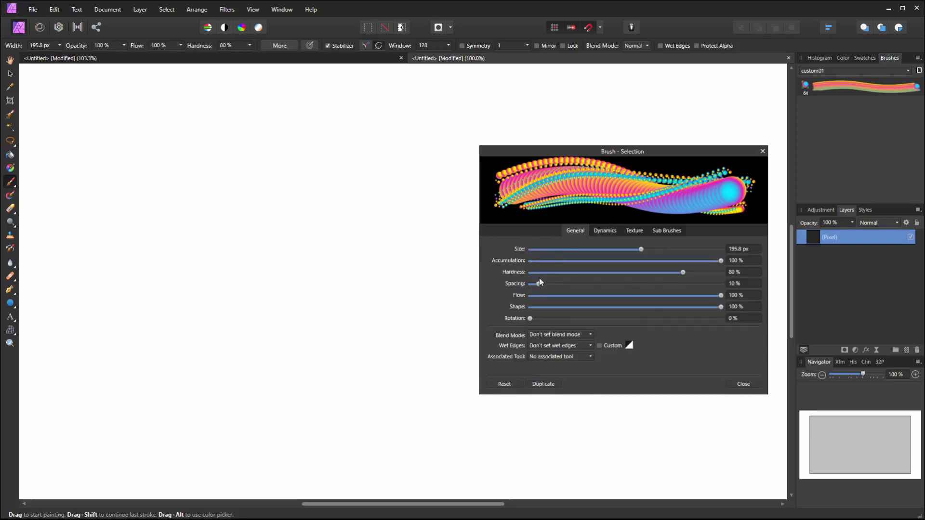
pyautogui.moveTo(538, 282); pyautogui.dragTo(512, 288)
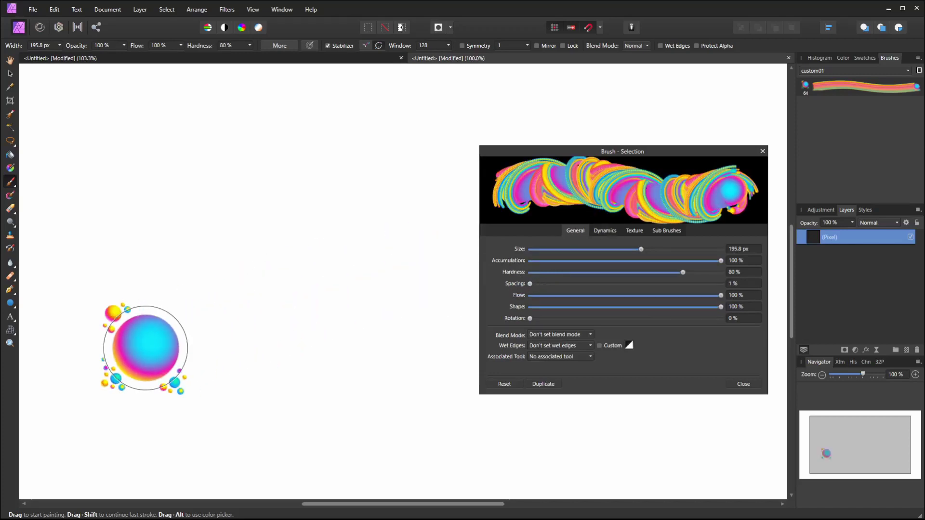
pyautogui.press('[')
pyautogui.press('[')
pyautogui.moveTo(101, 409)
pyautogui.mouseDown()
pyautogui.moveTo(149, 368)
pyautogui.moveTo(226, 256)
pyautogui.moveTo(290, 194)
pyautogui.moveTo(362, 165)
pyautogui.moveTo(392, 171)
pyautogui.moveTo(434, 200)
pyautogui.moveTo(419, 256)
pyautogui.moveTo(308, 385)
pyautogui.moveTo(409, 438)
pyautogui.moveTo(384, 270)
pyautogui.moveTo(231, 299)
pyautogui.moveTo(236, 414)
pyautogui.mouseUp()
# Give rotation jitter an S-shaped response curve and test it with a few sphere dabs.
pyautogui.click(616, 373)
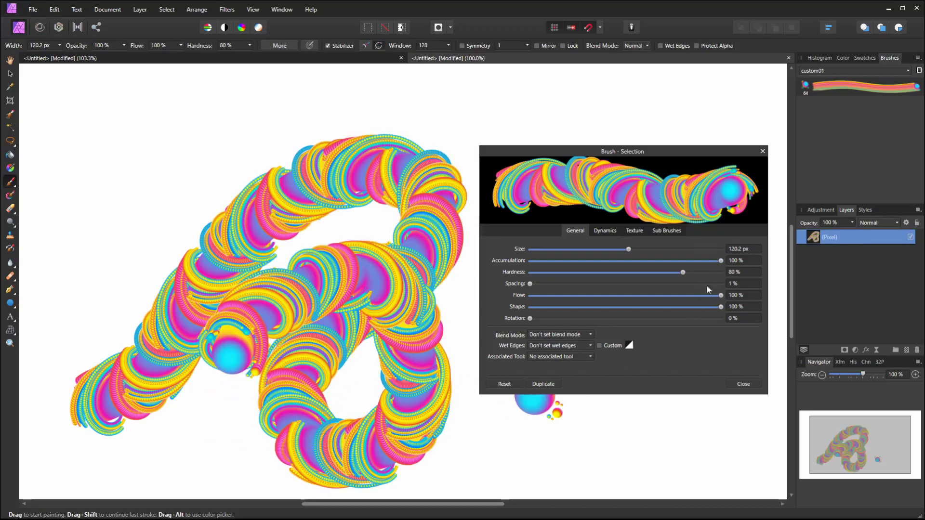
pyautogui.click(600, 230)
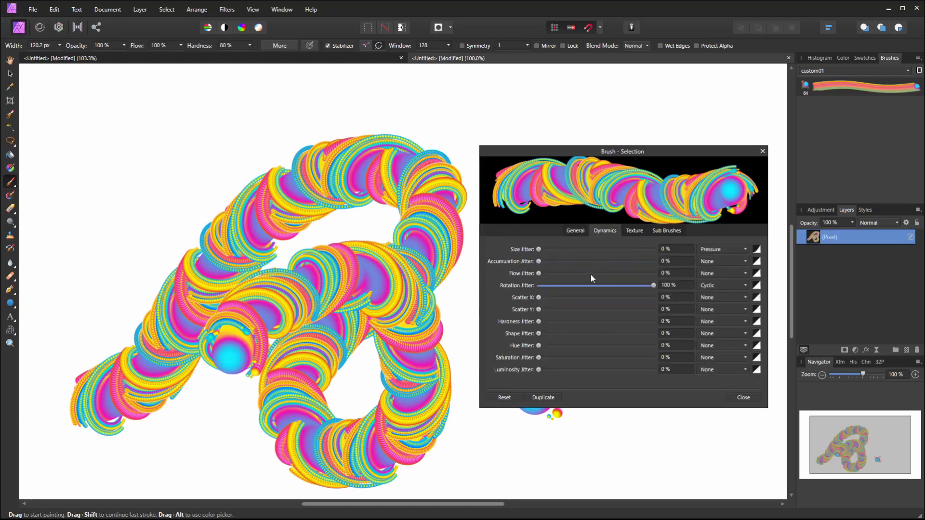
pyautogui.click(757, 286)
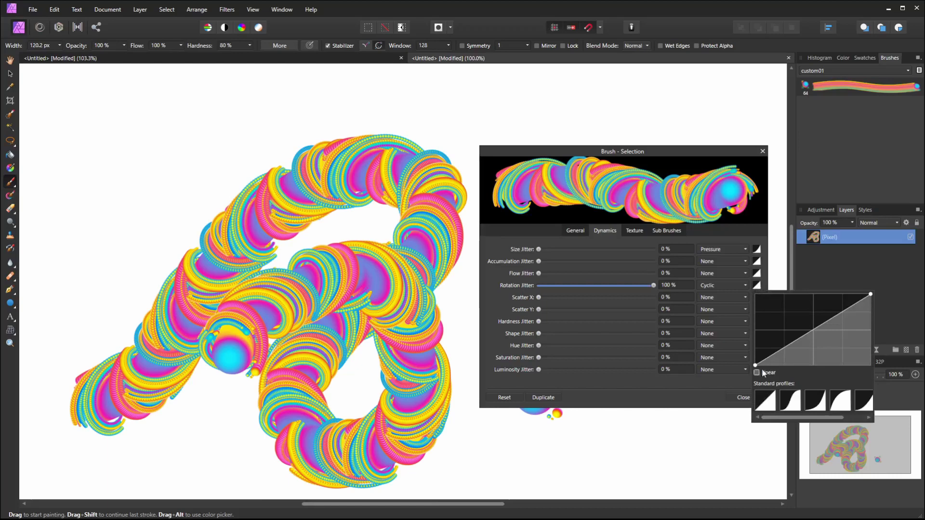
pyautogui.click(790, 401)
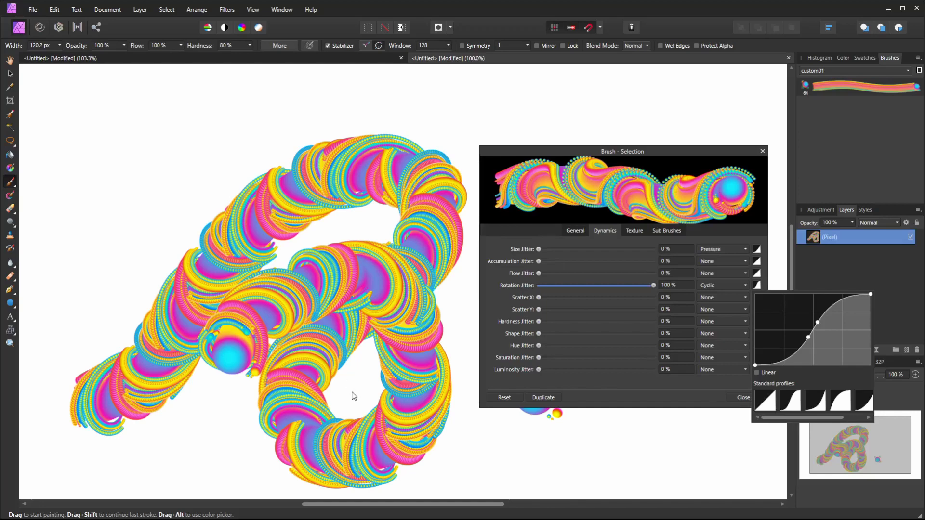
pyautogui.moveTo(354, 396)
pyautogui.mouseDown()
pyautogui.moveTo(369, 411)
pyautogui.moveTo(412, 388)
pyautogui.mouseUp()
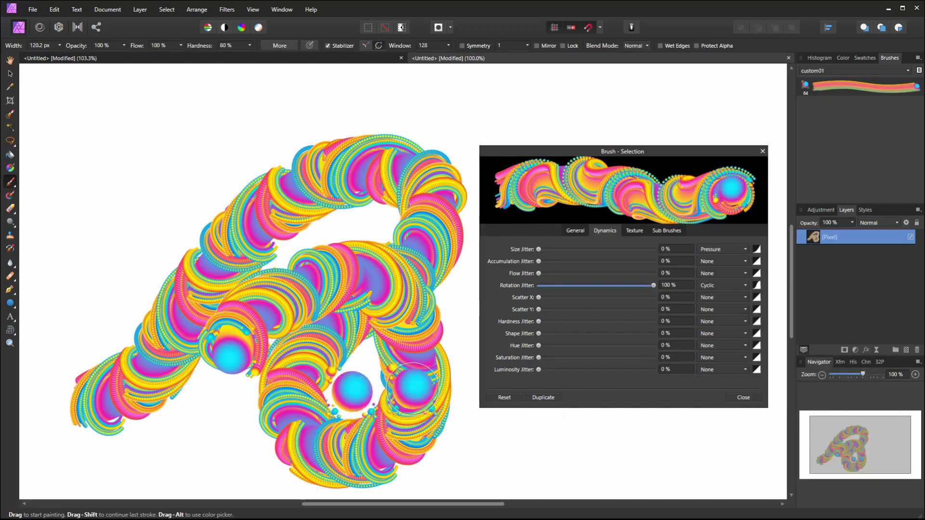
# Clear the canvas and repaint a single n-shaped swirl from the lower left.
pyautogui.hotkey('ctrl', 'a')
pyautogui.press('Delete')
pyautogui.moveTo(86, 414)
pyautogui.mouseDown()
pyautogui.moveTo(145, 371)
pyautogui.moveTo(181, 360)
pyautogui.moveTo(231, 231)
pyautogui.moveTo(306, 154)
pyautogui.moveTo(352, 137)
pyautogui.moveTo(392, 196)
pyautogui.moveTo(386, 253)
pyautogui.moveTo(320, 327)
pyautogui.moveTo(327, 380)
pyautogui.moveTo(393, 389)
pyautogui.moveTo(433, 380)
pyautogui.moveTo(450, 356)
pyautogui.mouseUp()
pyautogui.moveTo(327, 292)
pyautogui.mouseDown()
pyautogui.moveTo(323, 316)
pyautogui.moveTo(299, 310)
pyautogui.moveTo(284, 330)
pyautogui.mouseUp()
pyautogui.hotkey('ctrl', 'z')
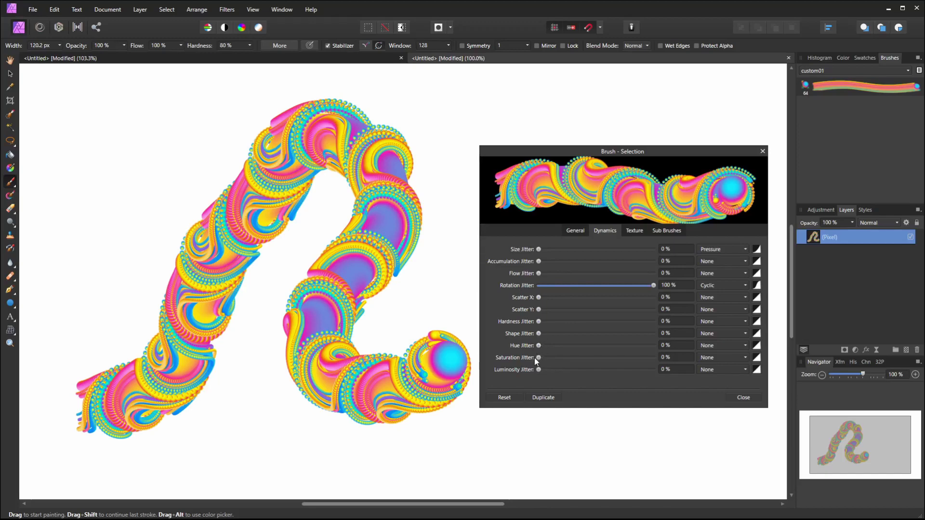
# Set hue jitter to 100 % driven by stroke Direction.
pyautogui.moveTo(539, 346); pyautogui.dragTo(541, 345)
pyautogui.moveTo(623, 343); pyautogui.dragTo(699, 340)
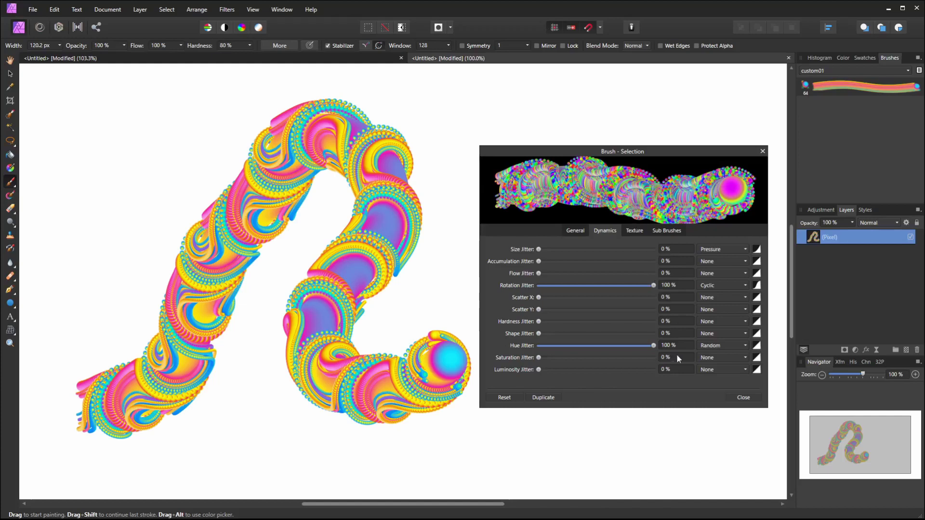
pyautogui.click(721, 349)
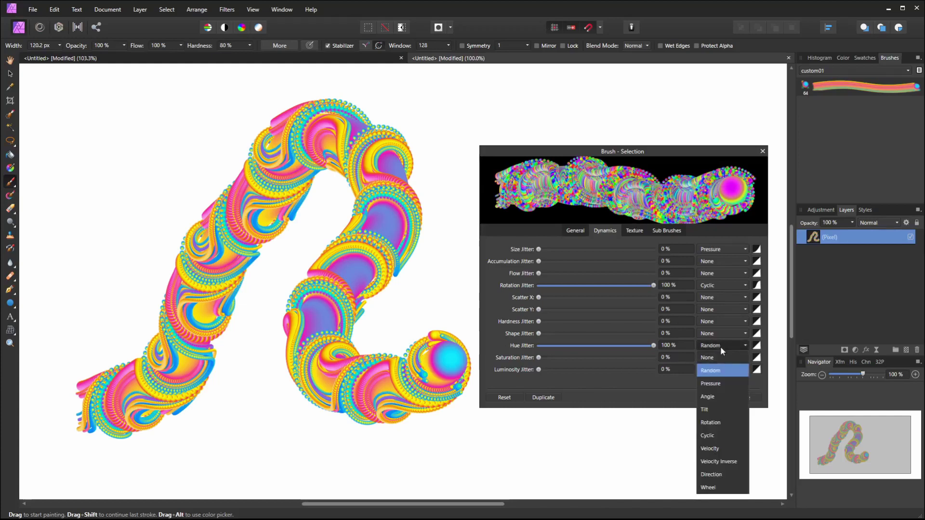
pyautogui.click(721, 474)
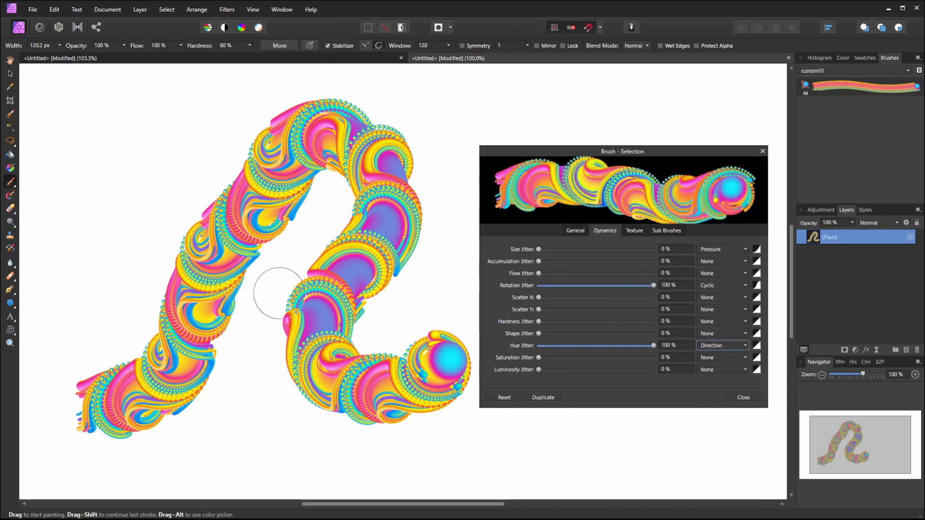
# Clear the canvas and paint crossing horizontal and vertical rainbow test strokes.
pyautogui.hotkey('ctrl', 'z')
pyautogui.moveTo(392, 269)
pyautogui.mouseDown()
pyautogui.moveTo(444, 261)
pyautogui.moveTo(210, 258)
pyautogui.moveTo(52, 277)
pyautogui.mouseUp()
pyautogui.moveTo(60, 186)
pyautogui.mouseDown()
pyautogui.moveTo(72, 169)
pyautogui.moveTo(94, 166)
pyautogui.moveTo(218, 180)
pyautogui.moveTo(381, 158)
pyautogui.moveTo(472, 160)
pyautogui.mouseUp()
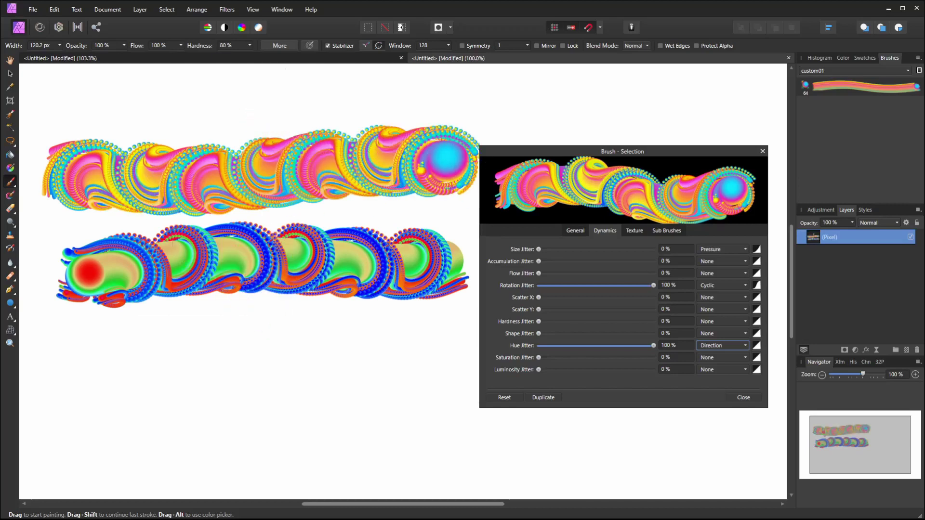
pyautogui.moveTo(275, 73)
pyautogui.mouseDown()
pyautogui.moveTo(275, 443)
pyautogui.moveTo(248, 465)
pyautogui.mouseUp()
pyautogui.moveTo(159, 445); pyautogui.dragTo(156, 79)
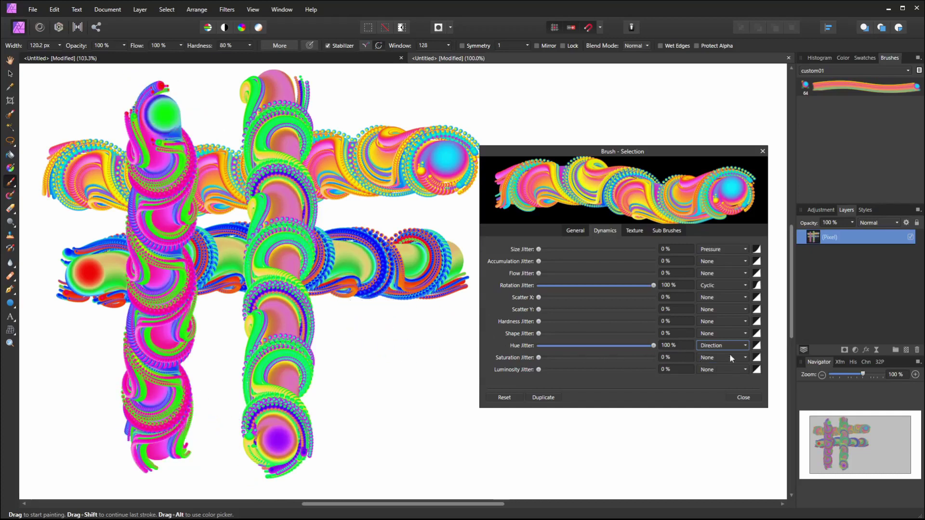
# Give hue jitter an S-curve, clear the canvas and paint a 6-shaped rainbow swirl.
pyautogui.click(758, 346)
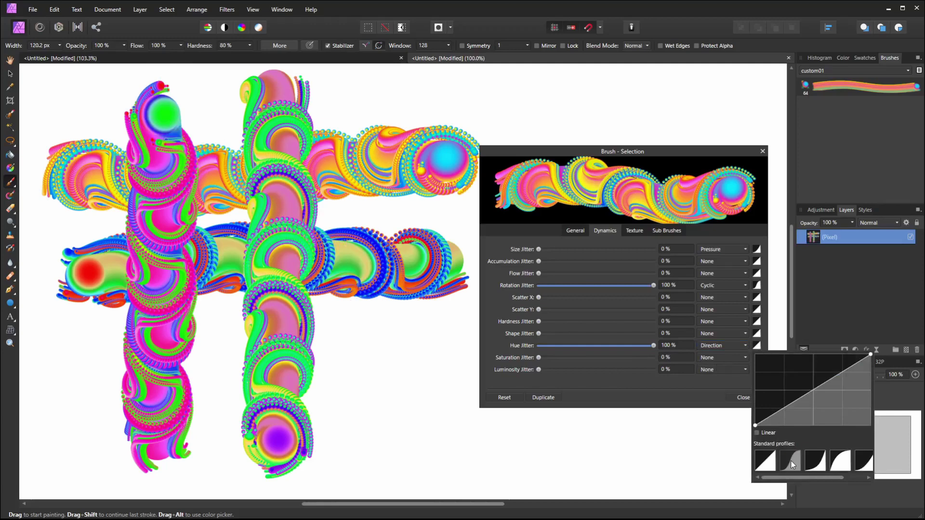
pyautogui.click(790, 462)
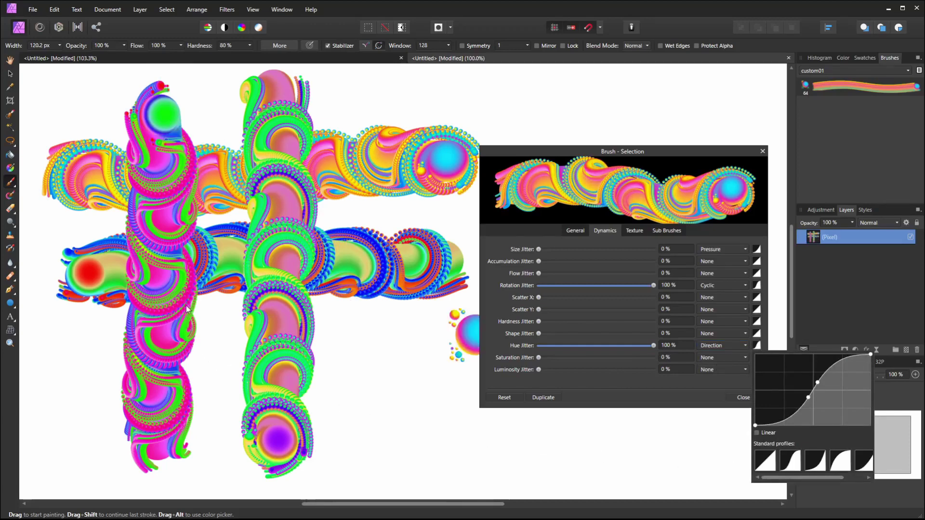
pyautogui.press('Delete')
pyautogui.moveTo(116, 237)
pyautogui.mouseDown()
pyautogui.moveTo(226, 220)
pyautogui.moveTo(299, 227)
pyautogui.moveTo(316, 322)
pyautogui.moveTo(282, 383)
pyautogui.moveTo(195, 392)
pyautogui.moveTo(77, 386)
pyautogui.moveTo(46, 347)
pyautogui.moveTo(46, 260)
pyautogui.moveTo(87, 174)
pyautogui.moveTo(186, 135)
pyautogui.moveTo(371, 175)
pyautogui.moveTo(403, 210)
pyautogui.mouseUp()
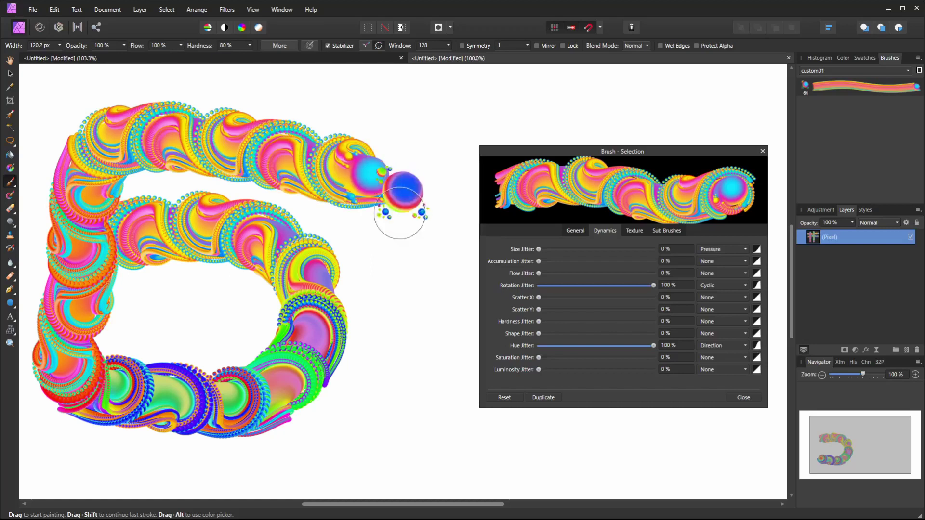
# Switch hue jitter to Cyclic, paint a C-shaped rainbow swirl, then reset hue jitter to 0 %.
pyautogui.click(746, 346)
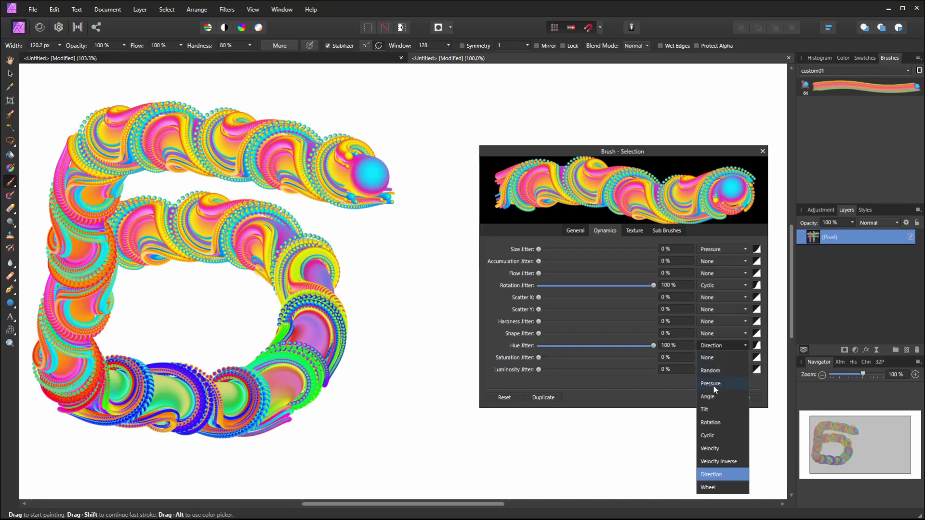
pyautogui.click(672, 385)
pyautogui.click(741, 346)
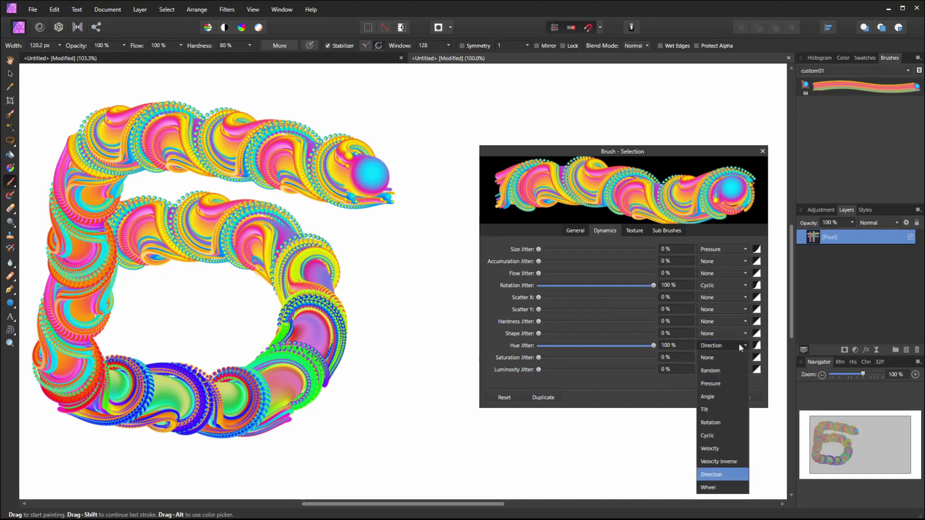
pyautogui.click(736, 436)
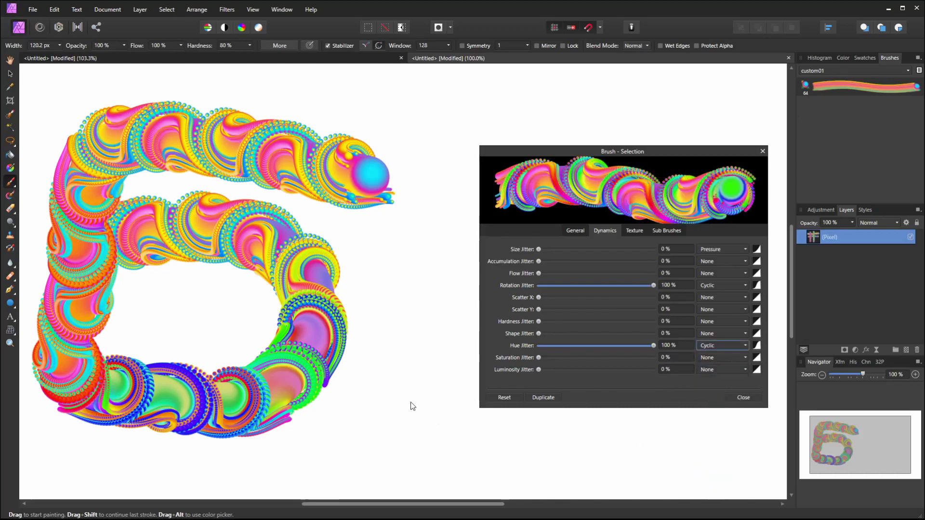
pyautogui.moveTo(393, 388); pyautogui.dragTo(378, 378)
pyautogui.press('Delete')
pyautogui.moveTo(372, 343)
pyautogui.mouseDown()
pyautogui.moveTo(410, 353)
pyautogui.moveTo(315, 361)
pyautogui.moveTo(278, 351)
pyautogui.moveTo(207, 295)
pyautogui.moveTo(203, 251)
pyautogui.moveTo(226, 198)
pyautogui.moveTo(267, 164)
pyautogui.moveTo(338, 155)
pyautogui.mouseUp()
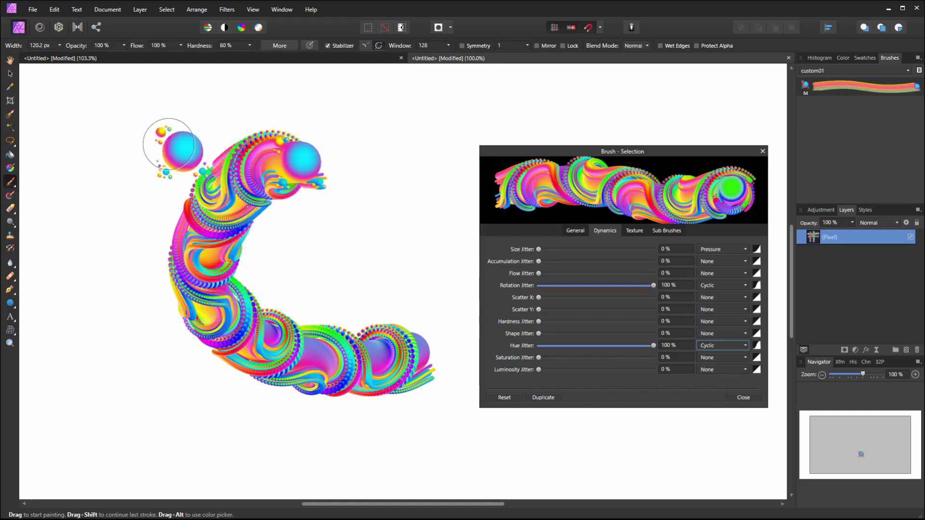
pyautogui.moveTo(127, 125); pyautogui.dragTo(482, 130)
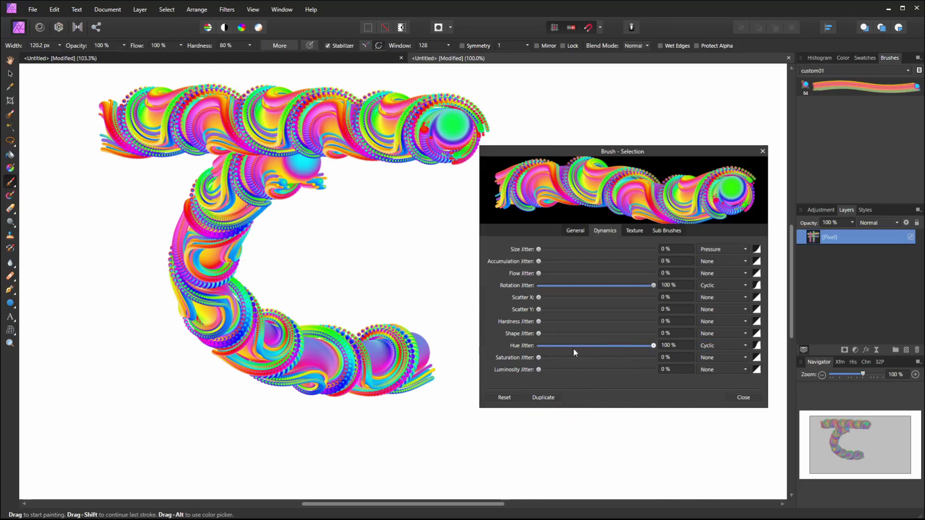
pyautogui.moveTo(565, 348); pyautogui.dragTo(504, 349)
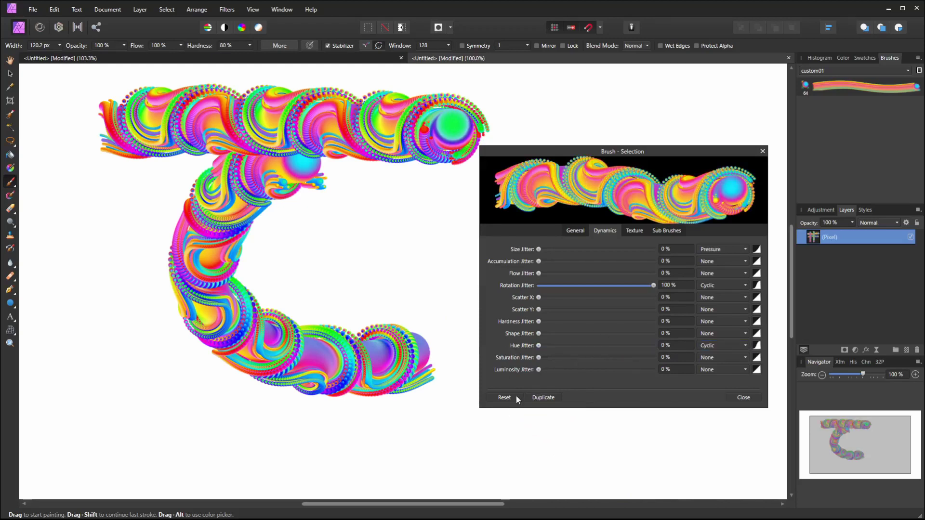
# Clear the canvas and set luminosity jitter to 100 % driven by stroke Direction.
pyautogui.press('Delete')
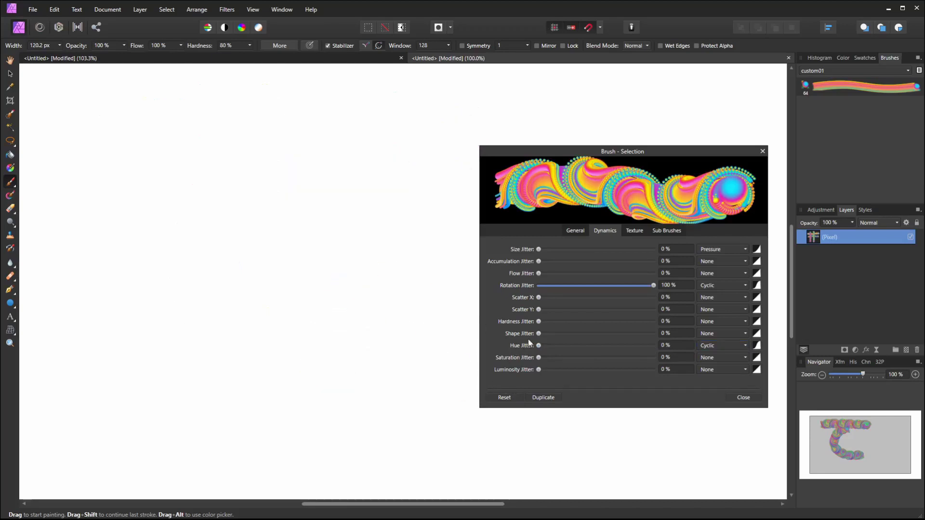
pyautogui.click(540, 369)
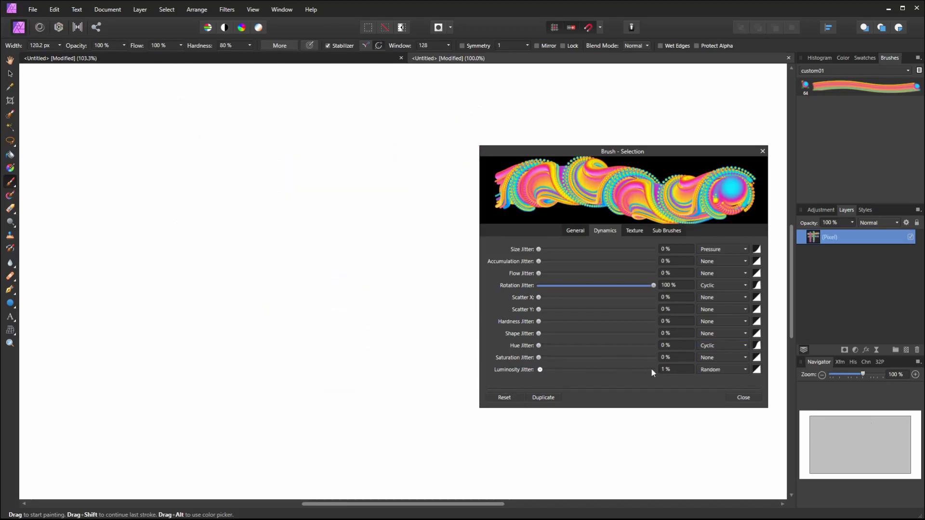
pyautogui.moveTo(540, 369); pyautogui.dragTo(653, 370)
pyautogui.click(728, 370)
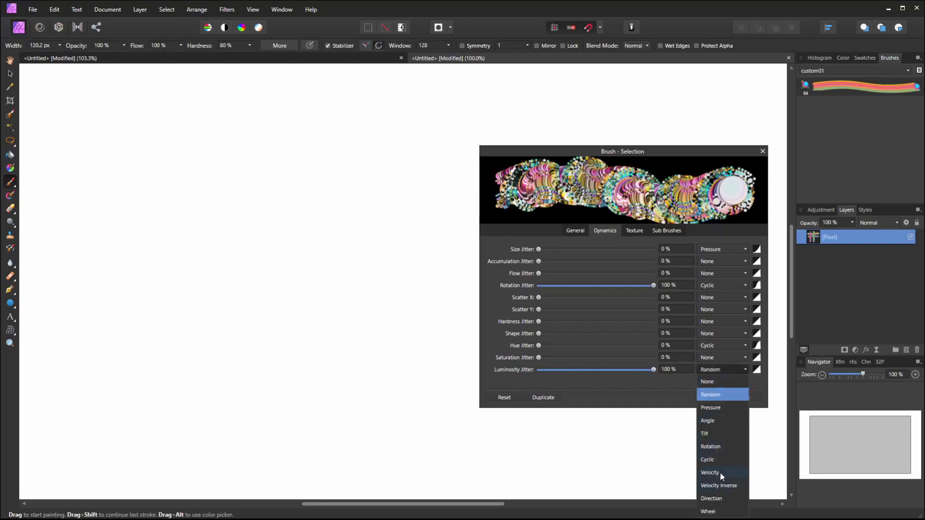
pyautogui.click(719, 504)
# Paint test strokes in several directions to compare their brightness.
pyautogui.moveTo(337, 386)
pyautogui.mouseDown()
pyautogui.moveTo(343, 427)
pyautogui.moveTo(388, 434)
pyautogui.moveTo(315, 419)
pyautogui.moveTo(287, 402)
pyautogui.moveTo(252, 344)
pyautogui.moveTo(238, 277)
pyautogui.moveTo(244, 84)
pyautogui.mouseUp()
pyautogui.moveTo(254, 291)
pyautogui.mouseDown()
pyautogui.moveTo(330, 181)
pyautogui.moveTo(395, 115)
pyautogui.mouseUp()
pyautogui.moveTo(250, 326)
pyautogui.mouseDown()
pyautogui.moveTo(314, 280)
pyautogui.moveTo(376, 274)
pyautogui.moveTo(474, 292)
pyautogui.mouseUp()
pyautogui.moveTo(234, 310)
pyautogui.mouseDown()
pyautogui.moveTo(330, 324)
pyautogui.moveTo(523, 393)
pyautogui.moveTo(231, 309)
pyautogui.moveTo(232, 299)
pyautogui.moveTo(183, 505)
pyautogui.mouseUp()
pyautogui.moveTo(258, 284)
pyautogui.mouseDown()
pyautogui.moveTo(166, 295)
pyautogui.moveTo(72, 289)
pyautogui.moveTo(260, 308)
pyautogui.moveTo(202, 256)
pyautogui.moveTo(82, 175)
pyautogui.moveTo(58, 145)
pyautogui.moveTo(267, 289)
pyautogui.moveTo(80, 311)
pyautogui.moveTo(270, 306)
pyautogui.moveTo(61, 291)
pyautogui.moveTo(167, 286)
pyautogui.moveTo(99, 294)
pyautogui.moveTo(155, 206)
pyautogui.mouseUp()
pyautogui.moveTo(280, 362); pyautogui.dragTo(277, 360)
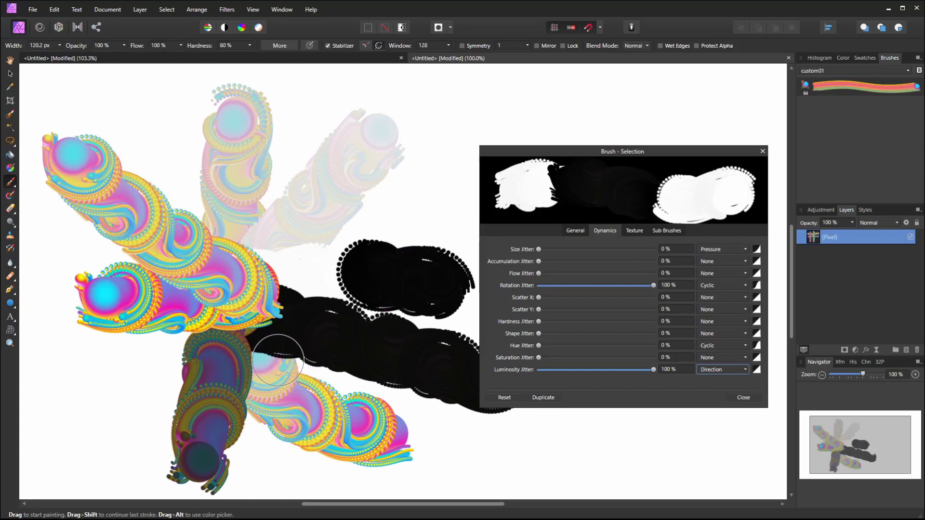
# Clear the canvas, paint a few more multicoloured test strokes, then clear everything again.
pyautogui.press('Delete')
pyautogui.moveTo(210, 248)
pyautogui.mouseDown()
pyautogui.moveTo(210, 283)
pyautogui.moveTo(178, 309)
pyautogui.moveTo(154, 202)
pyautogui.moveTo(197, 151)
pyautogui.moveTo(299, 159)
pyautogui.mouseUp()
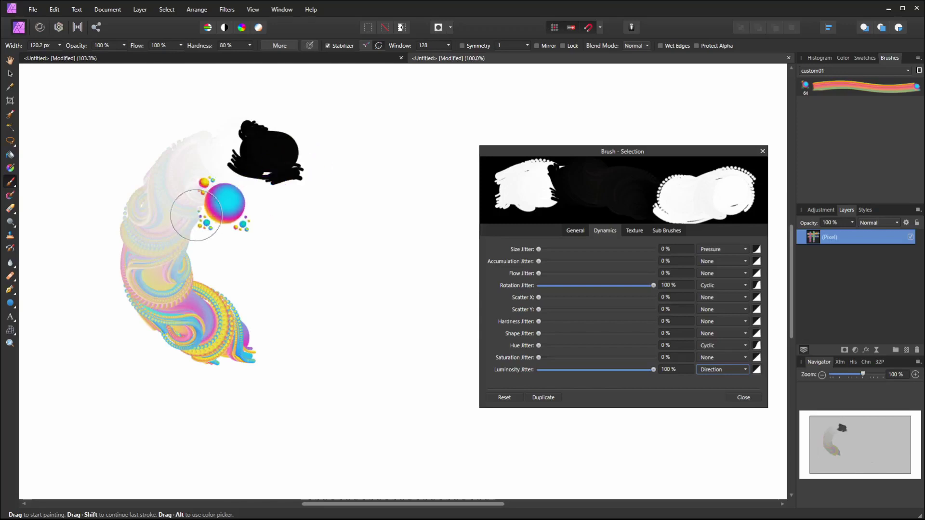
pyautogui.moveTo(207, 186)
pyautogui.mouseDown()
pyautogui.moveTo(227, 149)
pyautogui.moveTo(269, 161)
pyautogui.moveTo(230, 147)
pyautogui.moveTo(299, 175)
pyautogui.mouseUp()
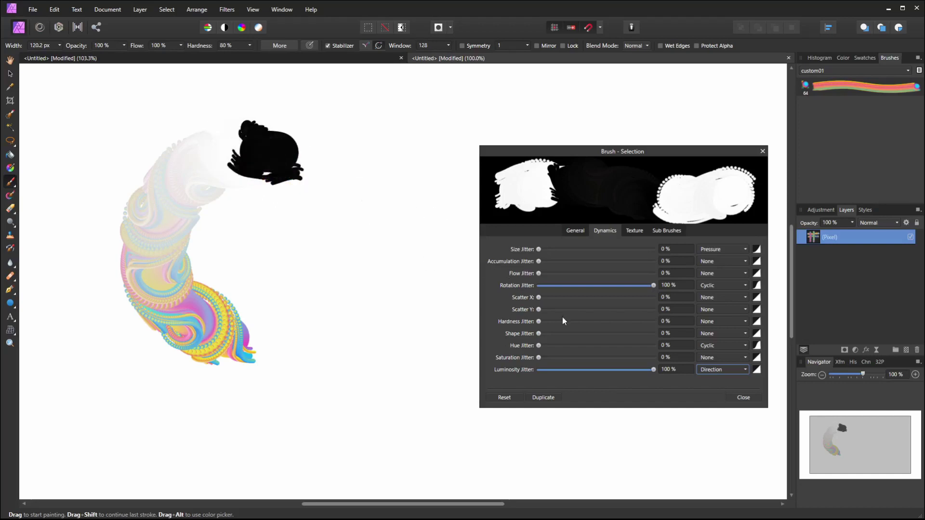
pyautogui.click(413, 351)
pyautogui.hotkey('ctrl', 'z')
pyautogui.press('Delete')
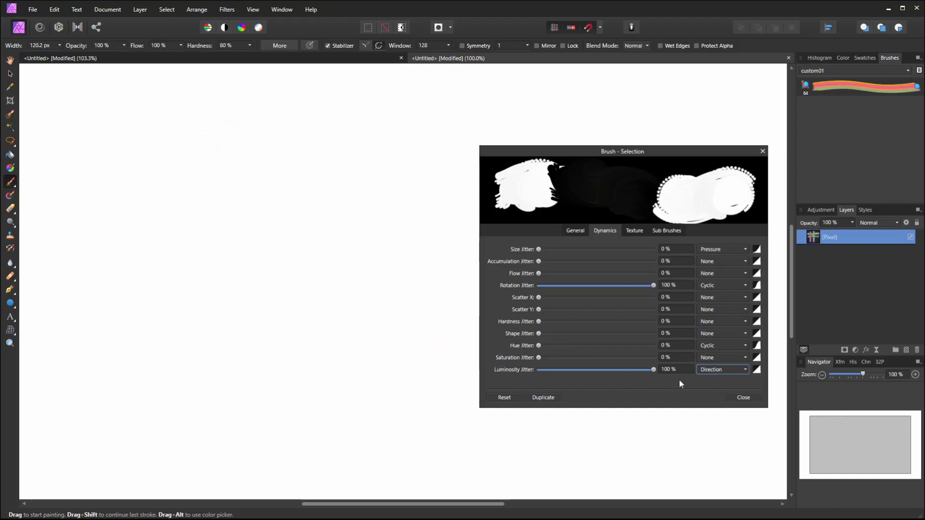
# Reshape the luminosity jitter curve into a rising ramp, then paint a pale swirl near the canvas bottom.
pyautogui.click(756, 371)
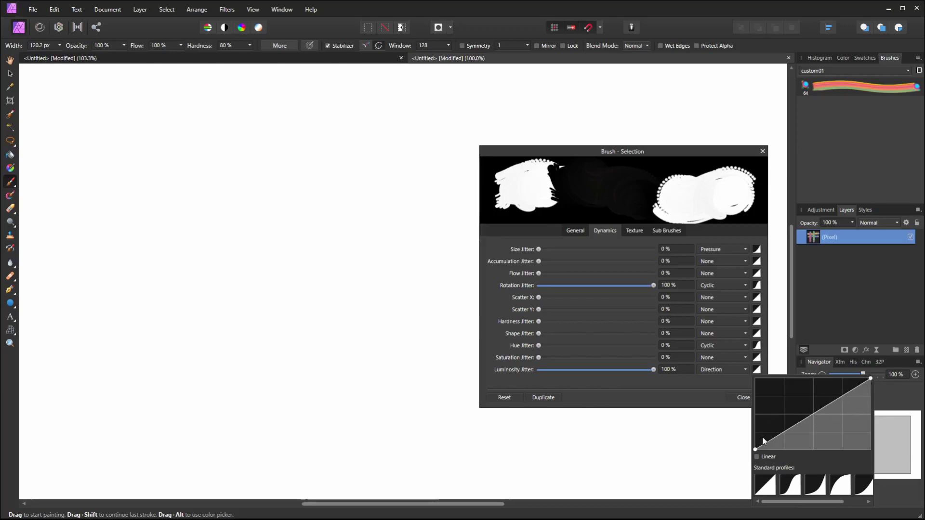
pyautogui.moveTo(754, 430); pyautogui.dragTo(755, 415)
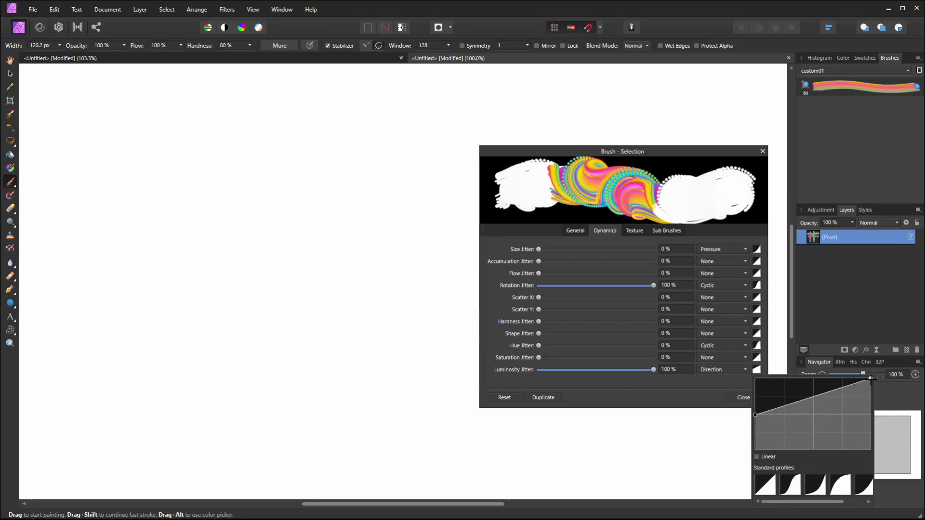
pyautogui.moveTo(874, 408); pyautogui.dragTo(871, 414)
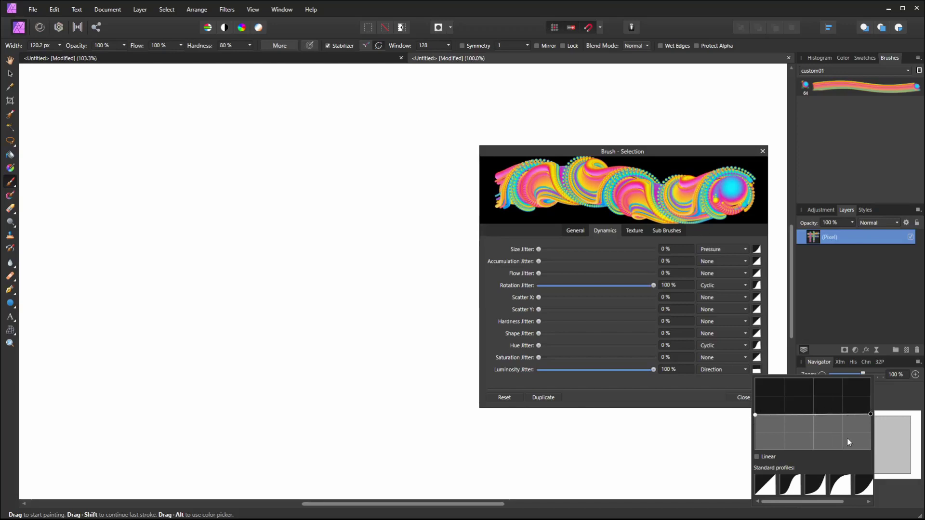
pyautogui.moveTo(871, 416); pyautogui.dragTo(870, 374)
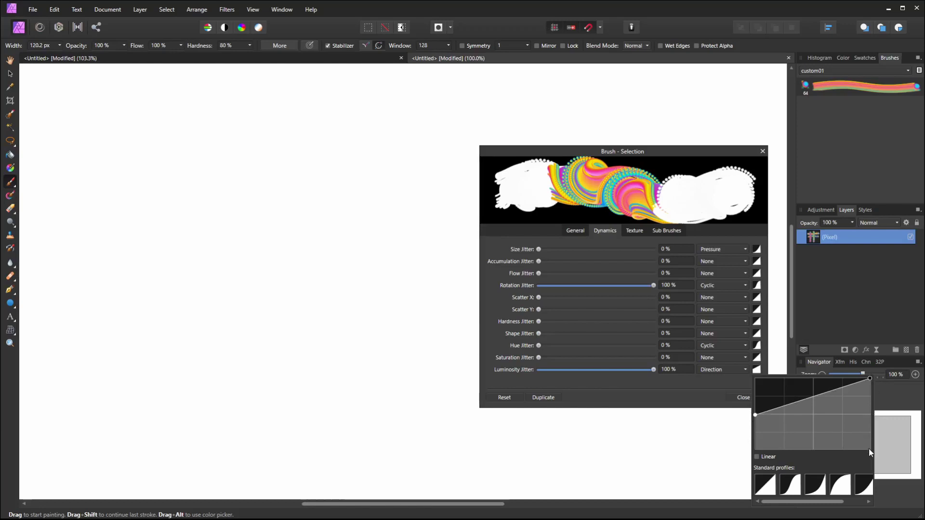
pyautogui.moveTo(426, 455)
pyautogui.mouseDown()
pyautogui.moveTo(300, 417)
pyautogui.moveTo(237, 384)
pyautogui.moveTo(212, 338)
pyautogui.moveTo(205, 292)
pyautogui.moveTo(216, 230)
pyautogui.moveTo(279, 180)
pyautogui.moveTo(377, 178)
pyautogui.mouseUp()
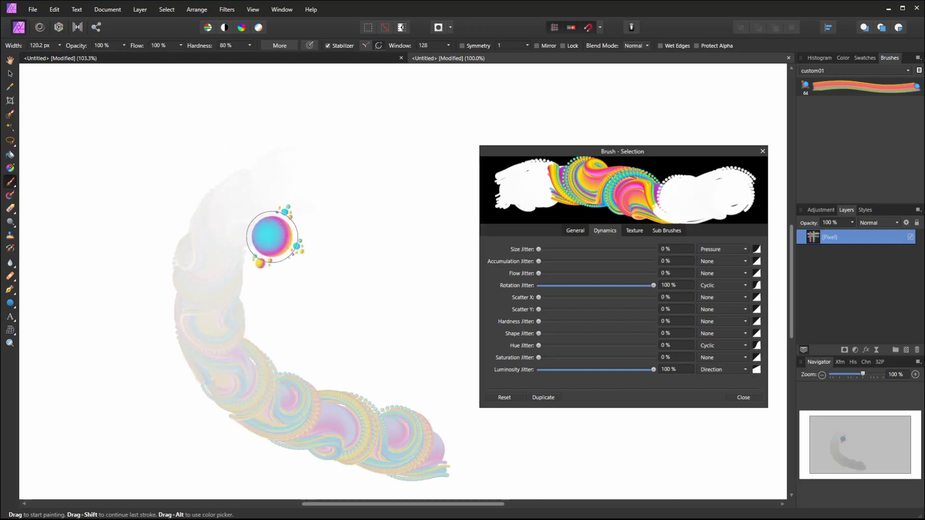
# Undo the previous stroke and try a new test stroke curling round into a ring.
pyautogui.hotkey('ctrl', 'z')
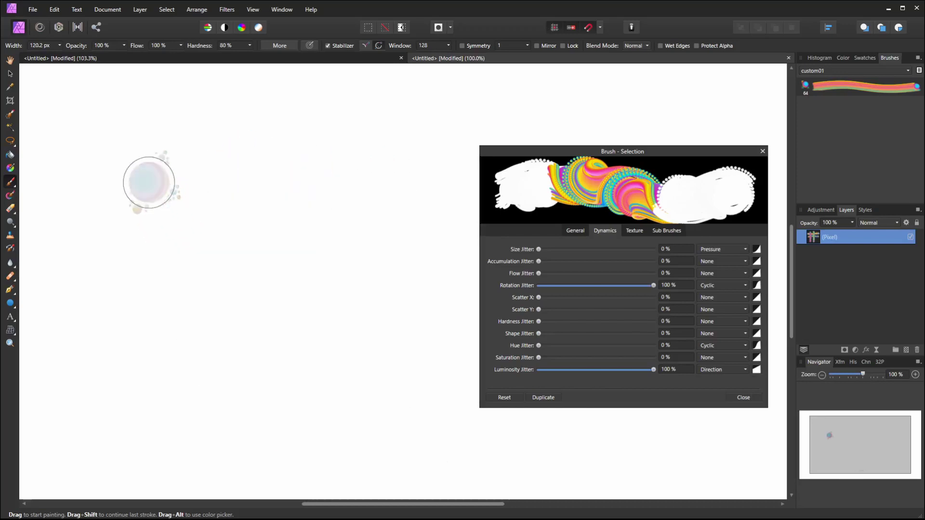
pyautogui.moveTo(145, 180)
pyautogui.mouseDown()
pyautogui.moveTo(284, 183)
pyautogui.moveTo(319, 196)
pyautogui.moveTo(341, 225)
pyautogui.moveTo(355, 283)
pyautogui.moveTo(347, 312)
pyautogui.moveTo(327, 345)
pyautogui.moveTo(280, 384)
pyautogui.moveTo(220, 385)
pyautogui.moveTo(143, 336)
pyautogui.moveTo(135, 289)
pyautogui.moveTo(148, 246)
pyautogui.moveTo(173, 224)
pyautogui.moveTo(212, 222)
pyautogui.mouseUp()
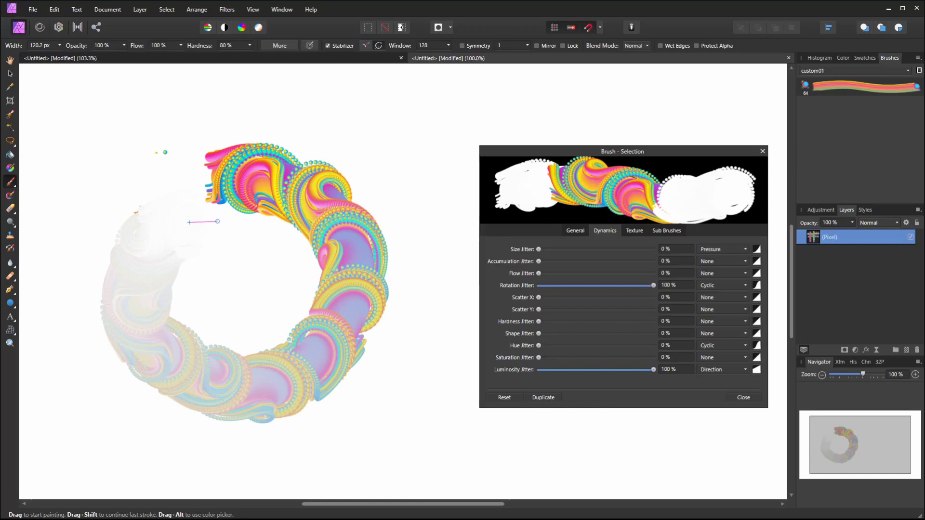
pyautogui.moveTo(218, 223)
pyautogui.mouseDown()
pyautogui.moveTo(204, 224)
pyautogui.moveTo(355, 448)
pyautogui.mouseUp()
pyautogui.hotkey('ctrl', 'z')
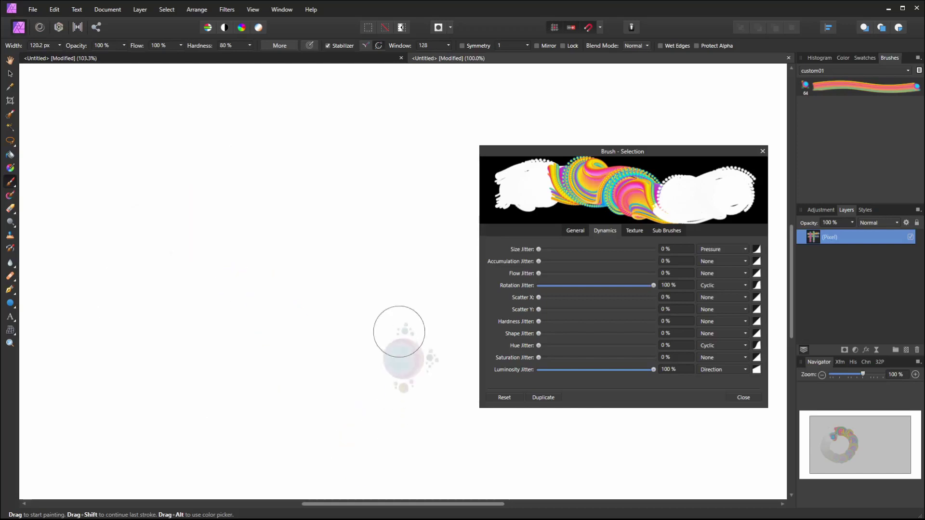
# Paint a large ring stroke fading from pale white to rainbow, undoing the stray sphere dab.
pyautogui.moveTo(388, 314)
pyautogui.mouseDown()
pyautogui.moveTo(283, 343)
pyautogui.moveTo(220, 282)
pyautogui.moveTo(225, 386)
pyautogui.moveTo(412, 363)
pyautogui.moveTo(449, 379)
pyautogui.moveTo(463, 366)
pyautogui.moveTo(293, 262)
pyautogui.moveTo(325, 327)
pyautogui.moveTo(165, 238)
pyautogui.moveTo(152, 202)
pyautogui.moveTo(176, 146)
pyautogui.moveTo(217, 121)
pyautogui.moveTo(292, 116)
pyautogui.moveTo(355, 130)
pyautogui.moveTo(341, 145)
pyautogui.moveTo(247, 106)
pyautogui.moveTo(283, 116)
pyautogui.moveTo(330, 158)
pyautogui.moveTo(338, 206)
pyautogui.moveTo(314, 268)
pyautogui.moveTo(258, 310)
pyautogui.moveTo(219, 319)
pyautogui.moveTo(162, 316)
pyautogui.moveTo(112, 290)
pyautogui.moveTo(87, 238)
pyautogui.moveTo(88, 171)
pyautogui.moveTo(125, 123)
pyautogui.moveTo(177, 117)
pyautogui.mouseUp()
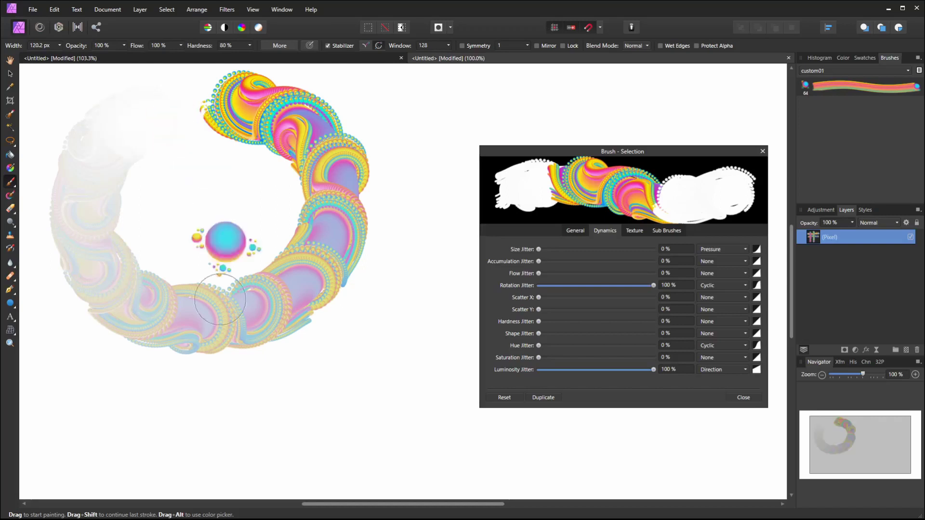
pyautogui.moveTo(321, 77); pyautogui.dragTo(342, 114)
pyautogui.hotkey('ctrl', 'z')
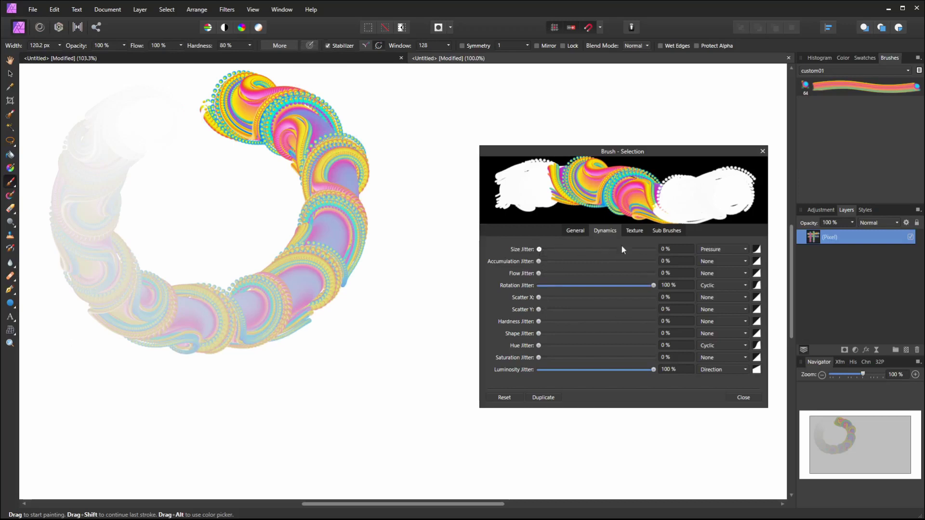
# Set Size Jitter to 100% driven by Direction, then repaint a test stroke.
pyautogui.moveTo(539, 249); pyautogui.dragTo(684, 249)
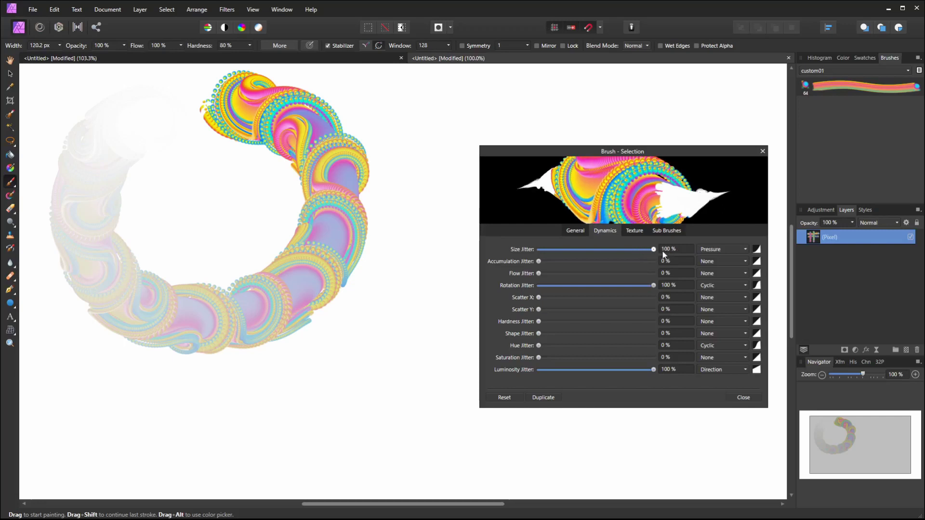
pyautogui.click(737, 250)
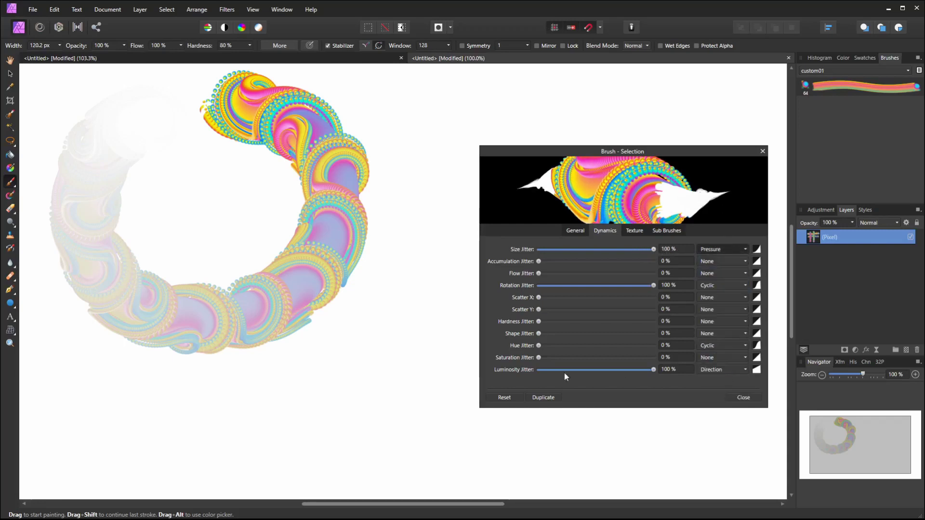
pyautogui.click(725, 377)
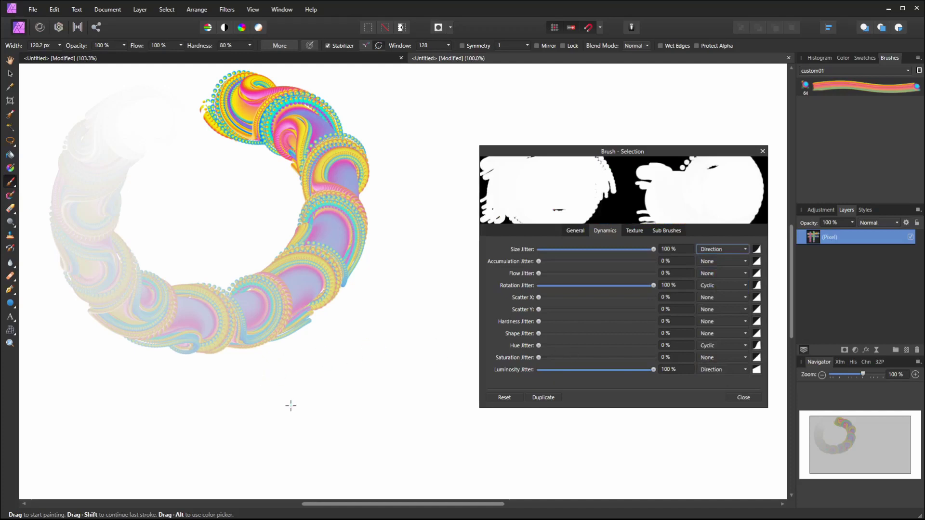
pyautogui.hotkey('ctrl', 'z')
pyautogui.moveTo(374, 401)
pyautogui.mouseDown()
pyautogui.moveTo(291, 387)
pyautogui.moveTo(227, 345)
pyautogui.moveTo(198, 281)
pyautogui.moveTo(220, 209)
pyautogui.moveTo(261, 179)
pyautogui.moveTo(312, 177)
pyautogui.mouseUp()
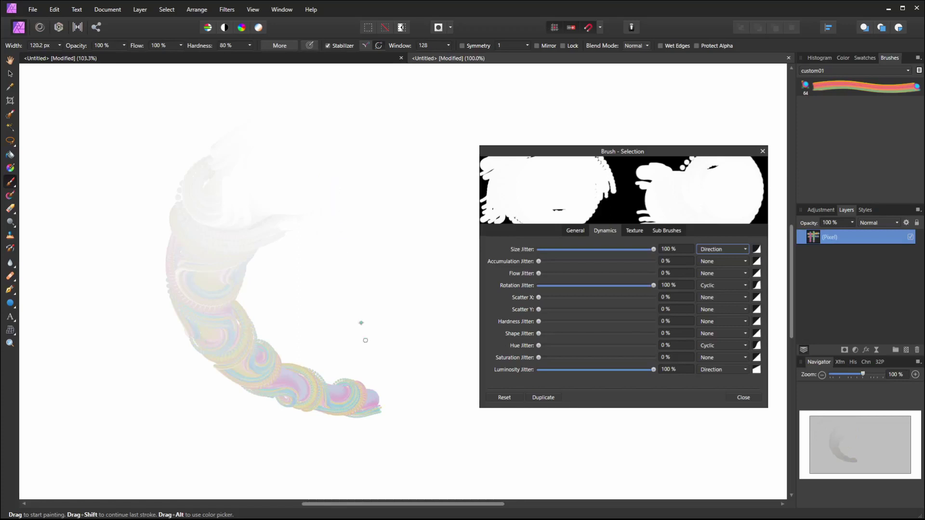
# Make the size jitter curve linear and inverted so it slopes downward, then test it.
pyautogui.click(757, 252)
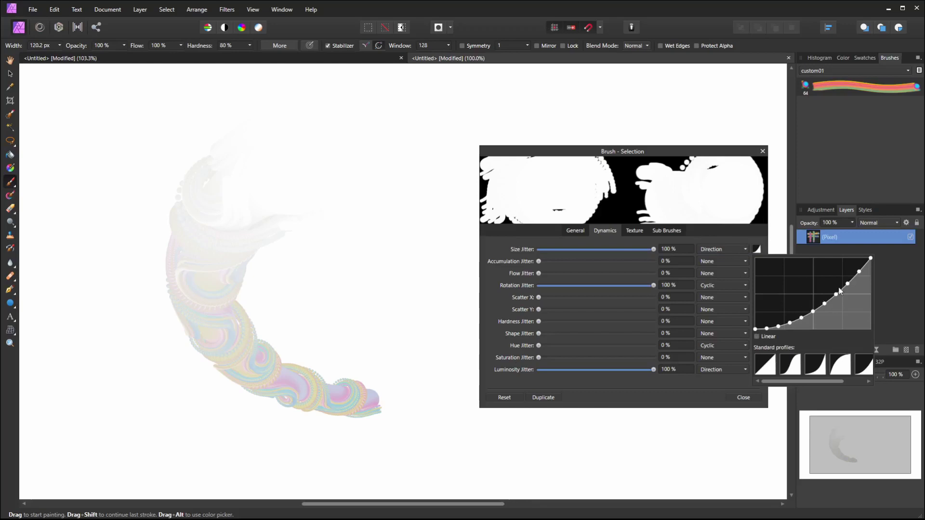
pyautogui.click(766, 366)
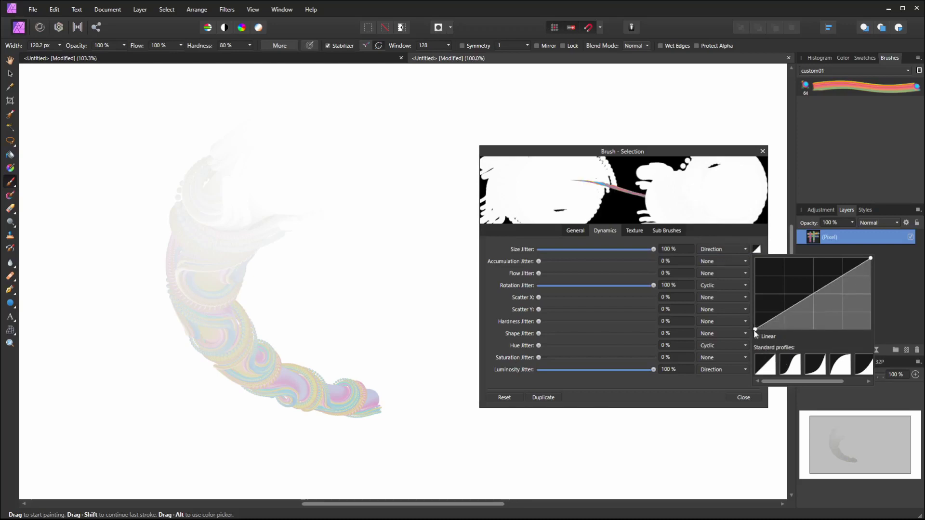
pyautogui.moveTo(754, 264); pyautogui.dragTo(754, 258)
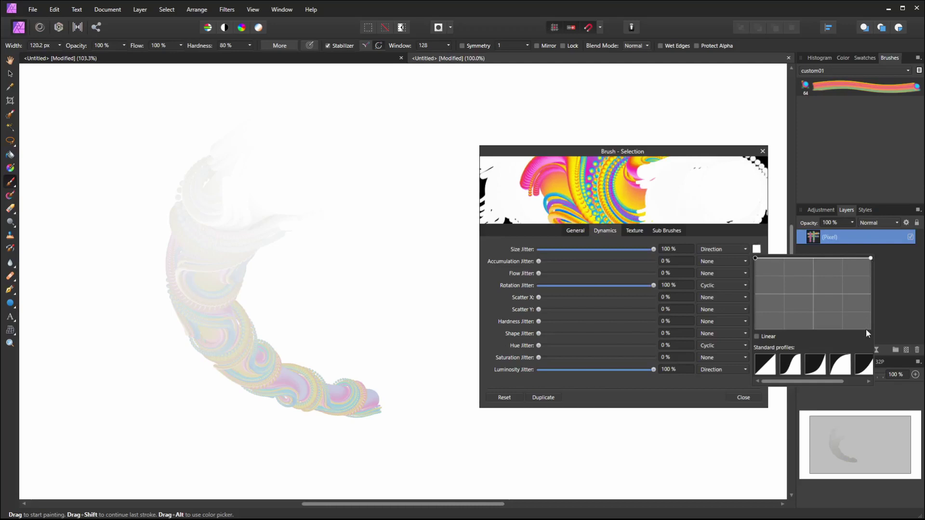
pyautogui.moveTo(865, 348); pyautogui.dragTo(866, 340)
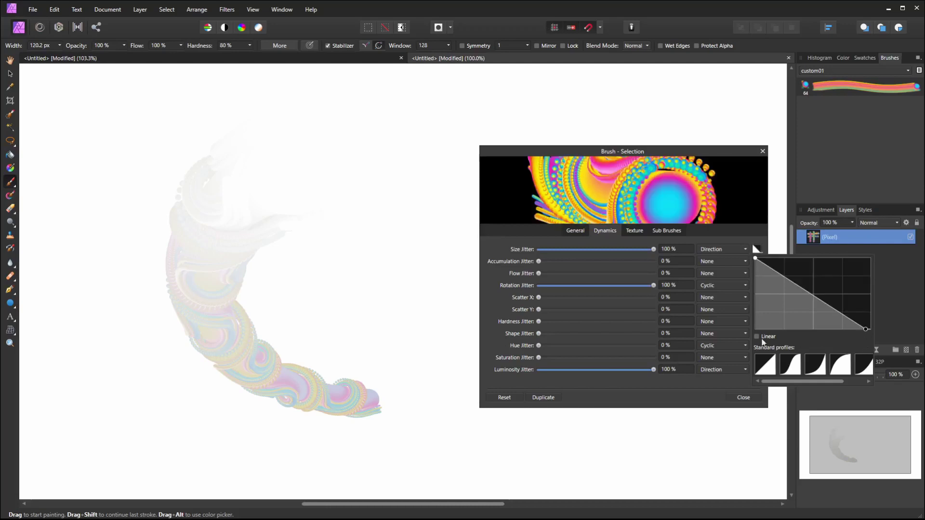
pyautogui.moveTo(285, 317)
pyautogui.mouseDown()
pyautogui.moveTo(296, 320)
pyautogui.moveTo(295, 351)
pyautogui.moveTo(289, 337)
pyautogui.mouseUp()
# Replace the test stroke with several long curls of rainbow sphere clusters ending in large cyan-pink balls.
pyautogui.hotkey('ctrl', 'z')
pyautogui.moveTo(355, 363)
pyautogui.mouseDown()
pyautogui.moveTo(372, 395)
pyautogui.moveTo(255, 367)
pyautogui.moveTo(244, 295)
pyautogui.moveTo(274, 248)
pyautogui.moveTo(349, 207)
pyautogui.mouseUp()
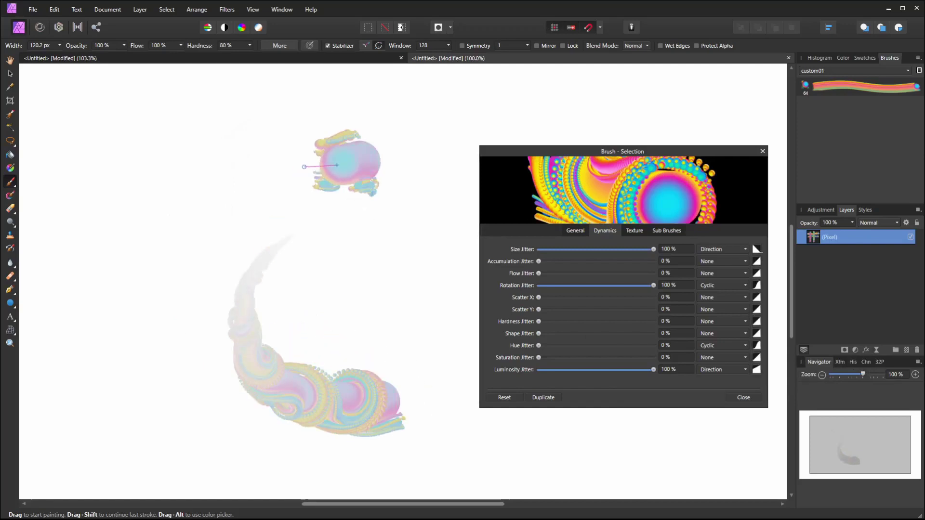
pyautogui.moveTo(299, 166)
pyautogui.mouseDown()
pyautogui.moveTo(263, 172)
pyautogui.moveTo(226, 200)
pyautogui.moveTo(184, 281)
pyautogui.moveTo(182, 314)
pyautogui.moveTo(212, 366)
pyautogui.moveTo(303, 391)
pyautogui.mouseUp()
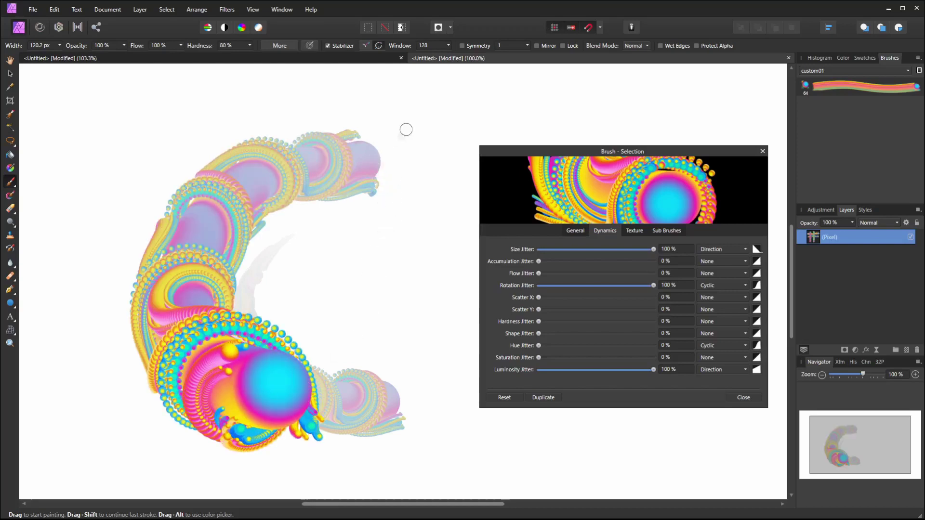
pyautogui.moveTo(407, 126)
pyautogui.mouseDown()
pyautogui.moveTo(335, 106)
pyautogui.moveTo(370, 202)
pyautogui.moveTo(415, 272)
pyautogui.mouseUp()
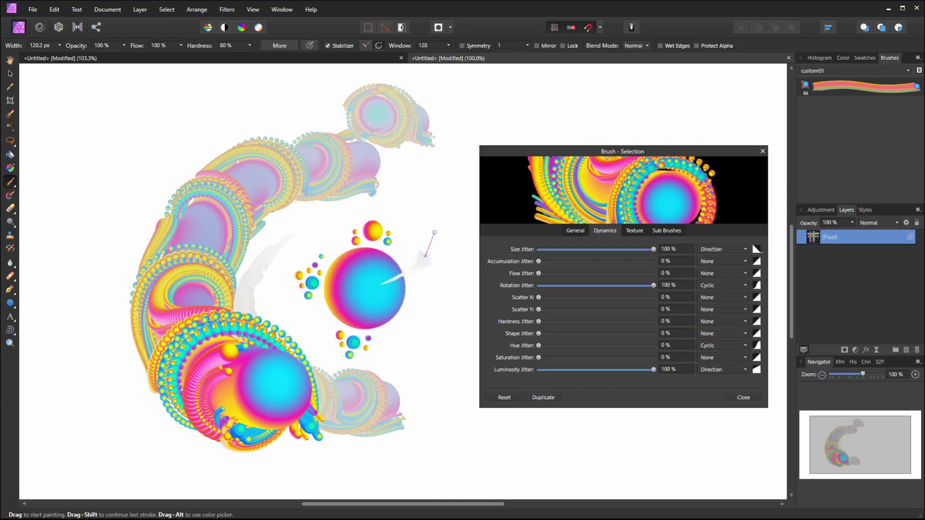
pyautogui.moveTo(434, 230)
pyautogui.mouseDown()
pyautogui.moveTo(393, 170)
pyautogui.moveTo(355, 160)
pyautogui.moveTo(294, 166)
pyautogui.moveTo(231, 214)
pyautogui.moveTo(218, 263)
pyautogui.moveTo(249, 327)
pyautogui.moveTo(292, 354)
pyautogui.moveTo(362, 353)
pyautogui.mouseUp()
pyautogui.moveTo(410, 292); pyautogui.dragTo(410, 291)
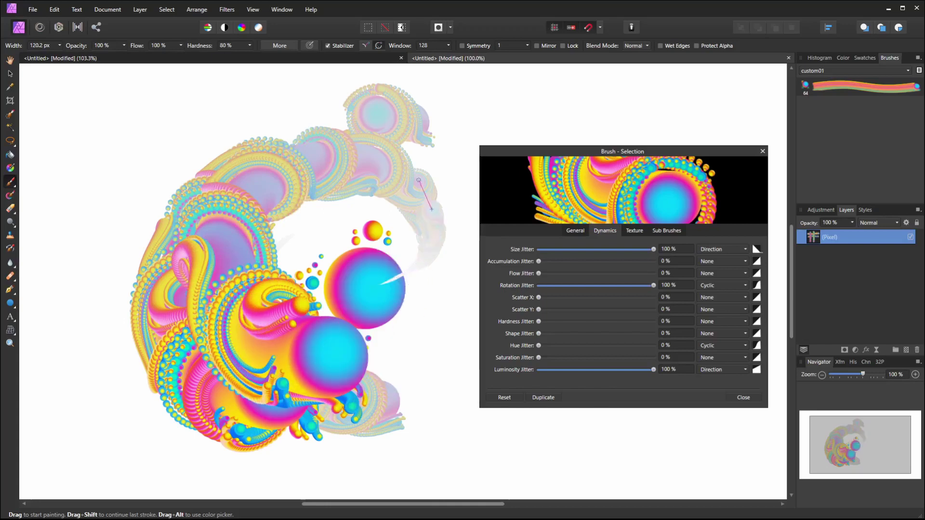
pyautogui.moveTo(416, 176)
pyautogui.mouseDown()
pyautogui.moveTo(363, 141)
pyautogui.moveTo(318, 139)
pyautogui.moveTo(275, 153)
pyautogui.moveTo(245, 179)
pyautogui.moveTo(220, 230)
pyautogui.moveTo(243, 286)
pyautogui.moveTo(309, 313)
pyautogui.moveTo(345, 317)
pyautogui.moveTo(414, 298)
pyautogui.moveTo(429, 280)
pyautogui.moveTo(360, 314)
pyautogui.moveTo(403, 319)
pyautogui.moveTo(386, 309)
pyautogui.moveTo(433, 270)
pyautogui.mouseUp()
pyautogui.moveTo(444, 189)
pyautogui.mouseDown()
pyautogui.moveTo(376, 124)
pyautogui.moveTo(341, 114)
pyautogui.moveTo(291, 118)
pyautogui.moveTo(213, 174)
pyautogui.moveTo(243, 135)
pyautogui.moveTo(177, 287)
pyautogui.moveTo(213, 331)
pyautogui.moveTo(236, 338)
pyautogui.moveTo(379, 369)
pyautogui.moveTo(447, 189)
pyautogui.moveTo(445, 260)
pyautogui.moveTo(463, 207)
pyautogui.moveTo(433, 125)
pyautogui.moveTo(375, 85)
pyautogui.moveTo(333, 77)
pyautogui.moveTo(253, 89)
pyautogui.moveTo(211, 120)
pyautogui.moveTo(166, 214)
pyautogui.moveTo(202, 260)
pyautogui.moveTo(206, 283)
pyautogui.moveTo(328, 319)
pyautogui.mouseUp()
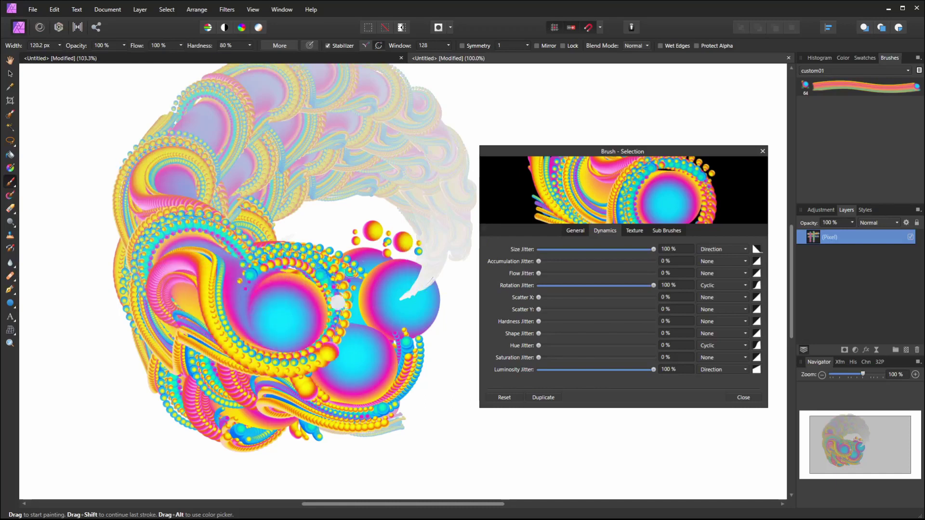
# Shrink the brush to 27.8 px and add small sphere curls, dabs and a thin left-side trail.
pyautogui.press('[')
pyautogui.press('[')
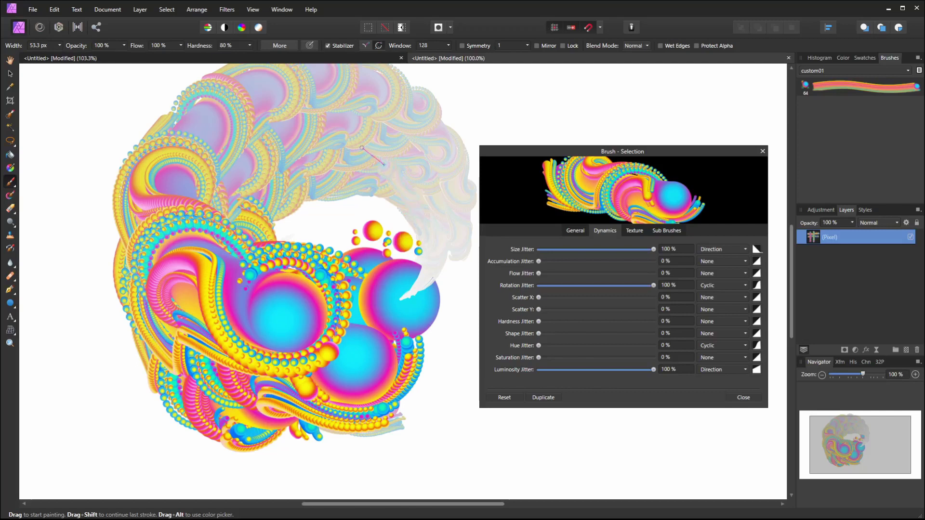
pyautogui.moveTo(303, 141)
pyautogui.mouseDown()
pyautogui.moveTo(237, 162)
pyautogui.moveTo(192, 234)
pyautogui.moveTo(194, 256)
pyautogui.moveTo(247, 293)
pyautogui.moveTo(236, 349)
pyautogui.moveTo(239, 325)
pyautogui.moveTo(247, 355)
pyautogui.moveTo(277, 358)
pyautogui.mouseUp()
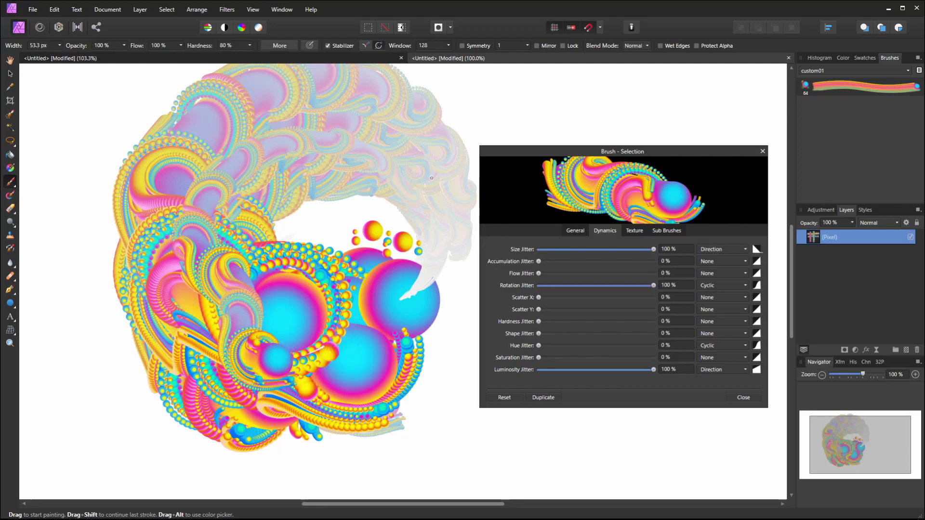
pyautogui.click(418, 210)
pyautogui.press('[')
pyautogui.press('[')
pyautogui.press('[')
pyautogui.click(419, 211)
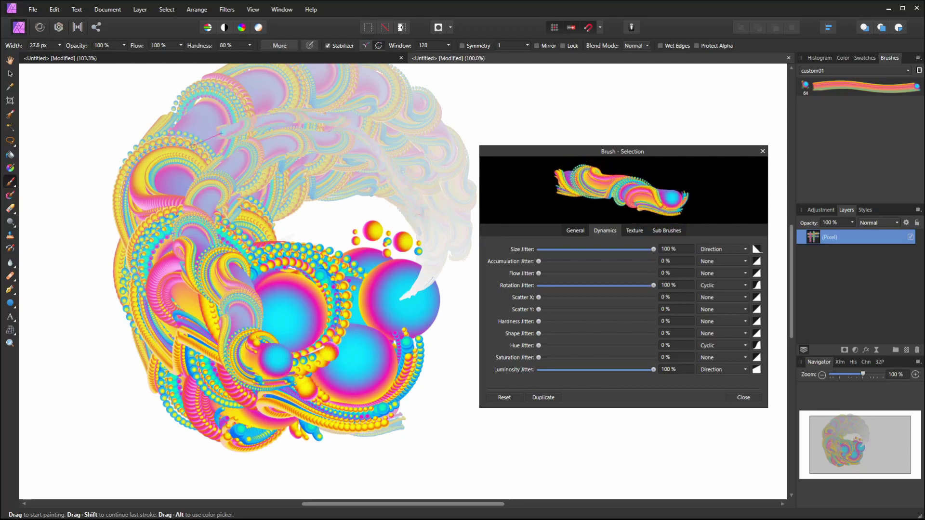
pyautogui.moveTo(103, 269)
pyautogui.mouseDown()
pyautogui.moveTo(99, 337)
pyautogui.moveTo(140, 386)
pyautogui.moveTo(176, 398)
pyautogui.mouseUp()
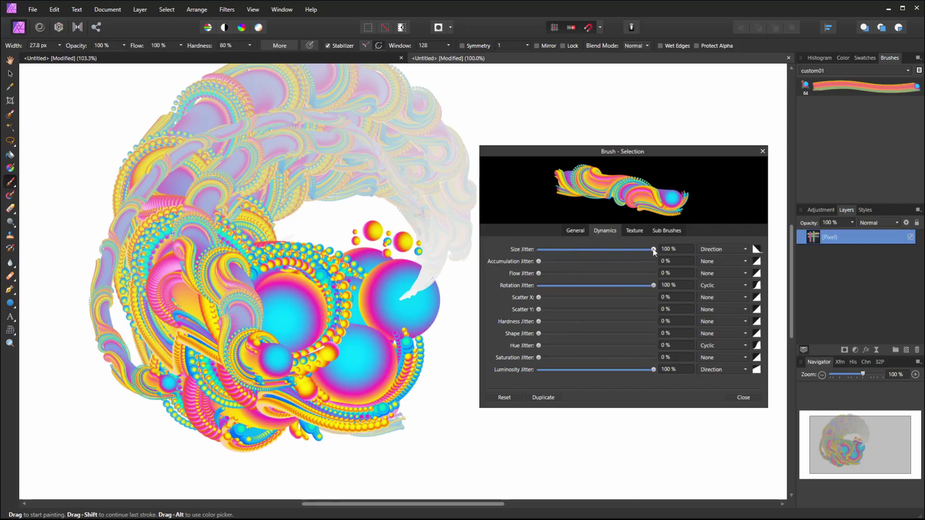
# Set Size and Luminosity Jitter to 0% and paint rainbow ribbon arcs around the spheres.
pyautogui.moveTo(574, 250); pyautogui.dragTo(501, 250)
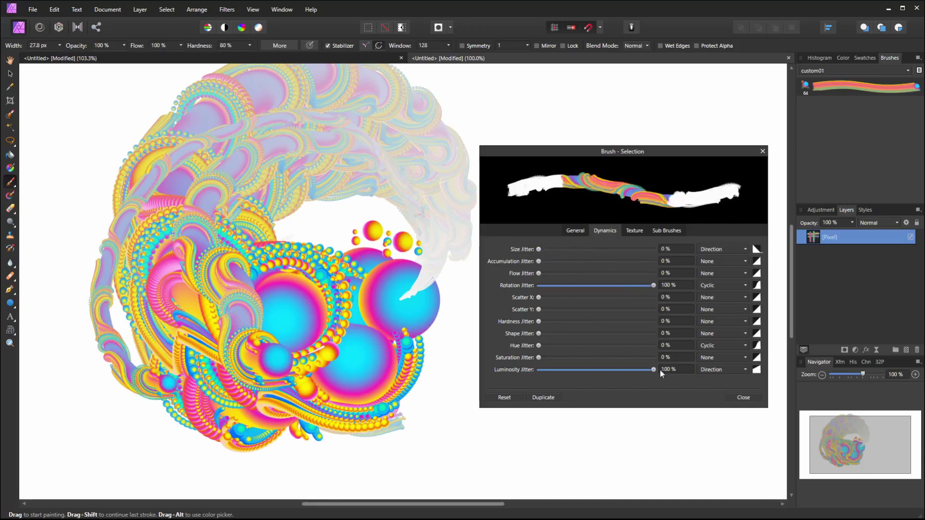
pyautogui.moveTo(658, 369); pyautogui.dragTo(534, 373)
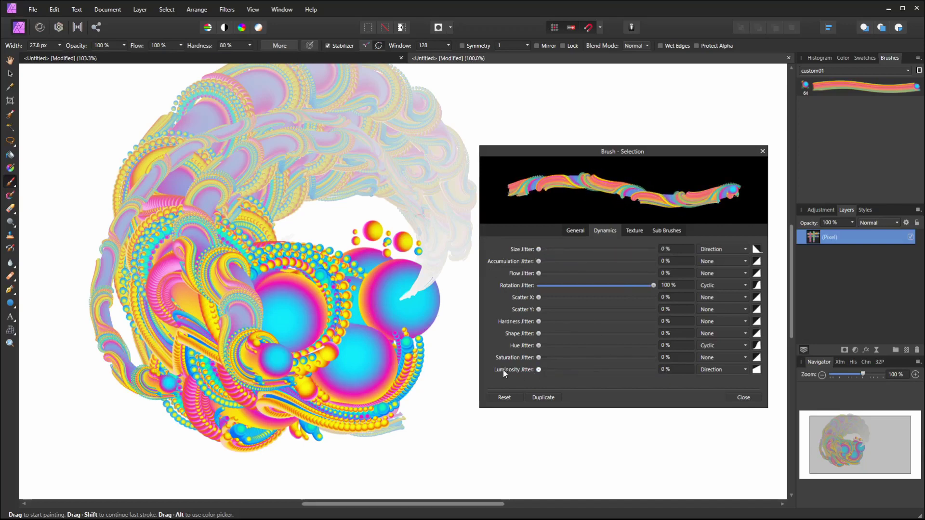
pyautogui.moveTo(373, 189)
pyautogui.mouseDown()
pyautogui.moveTo(226, 119)
pyautogui.moveTo(171, 203)
pyautogui.moveTo(207, 323)
pyautogui.moveTo(424, 368)
pyautogui.moveTo(466, 465)
pyautogui.mouseUp()
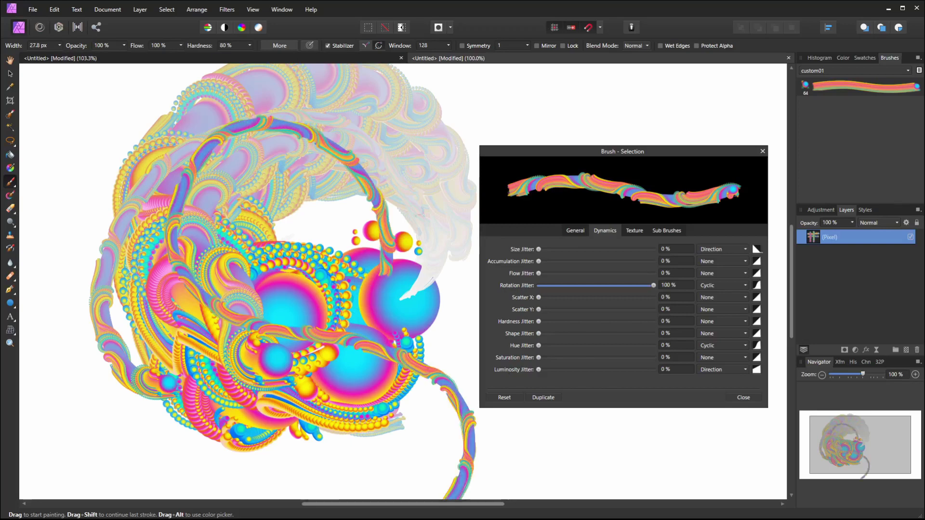
pyautogui.moveTo(313, 259)
pyautogui.mouseDown()
pyautogui.moveTo(322, 234)
pyautogui.moveTo(362, 209)
pyautogui.moveTo(425, 224)
pyautogui.moveTo(411, 261)
pyautogui.moveTo(443, 238)
pyautogui.moveTo(459, 159)
pyautogui.moveTo(123, 112)
pyautogui.moveTo(66, 192)
pyautogui.moveTo(79, 252)
pyautogui.moveTo(119, 309)
pyautogui.moveTo(166, 328)
pyautogui.moveTo(201, 313)
pyautogui.moveTo(236, 277)
pyautogui.moveTo(302, 262)
pyautogui.moveTo(375, 280)
pyautogui.moveTo(356, 361)
pyautogui.moveTo(288, 406)
pyautogui.moveTo(373, 498)
pyautogui.moveTo(375, 439)
pyautogui.mouseUp()
# Narrow the brush to 15.3 px and move the Brush settings off the artwork.
pyautogui.press('[')
pyautogui.press('[')
pyautogui.press('[')
pyautogui.press('[')
pyautogui.press('[')
pyautogui.press('[')
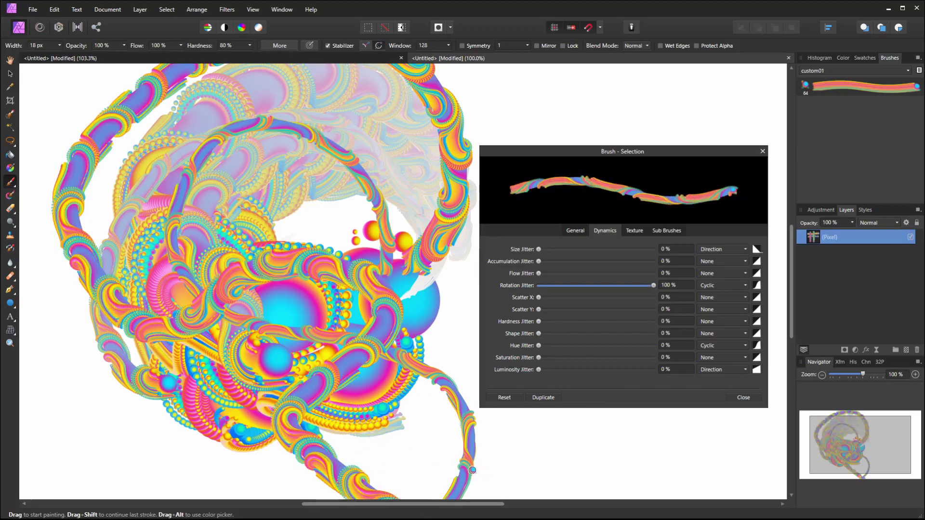
pyautogui.press('[')
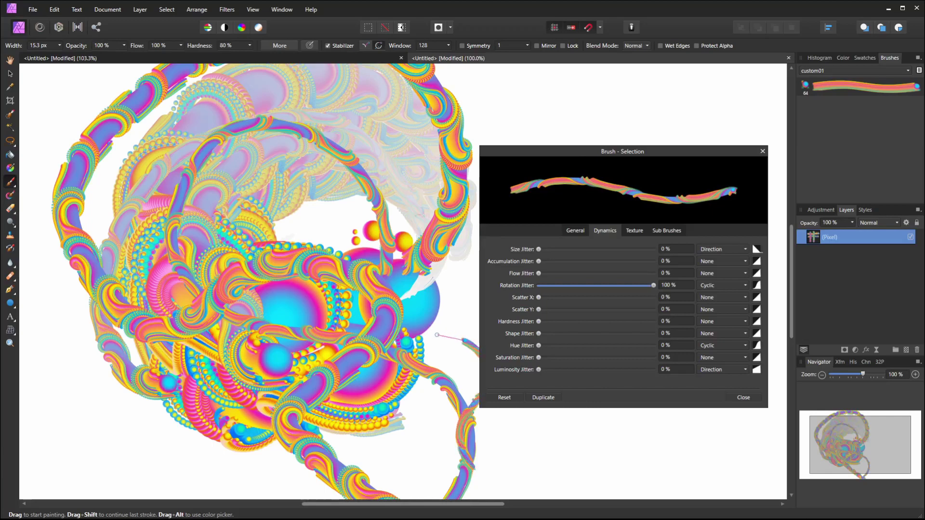
pyautogui.moveTo(555, 152); pyautogui.dragTo(668, 85)
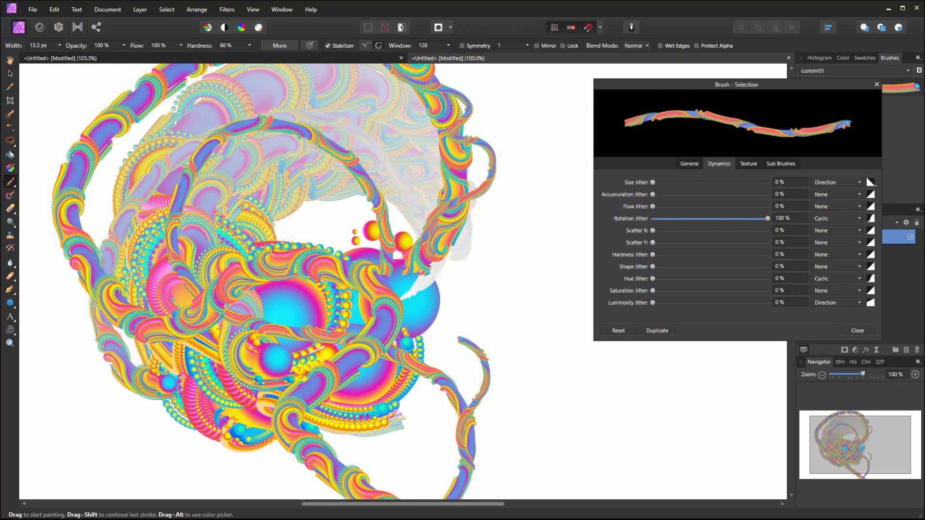
pyautogui.scroll(3, 193, 257)
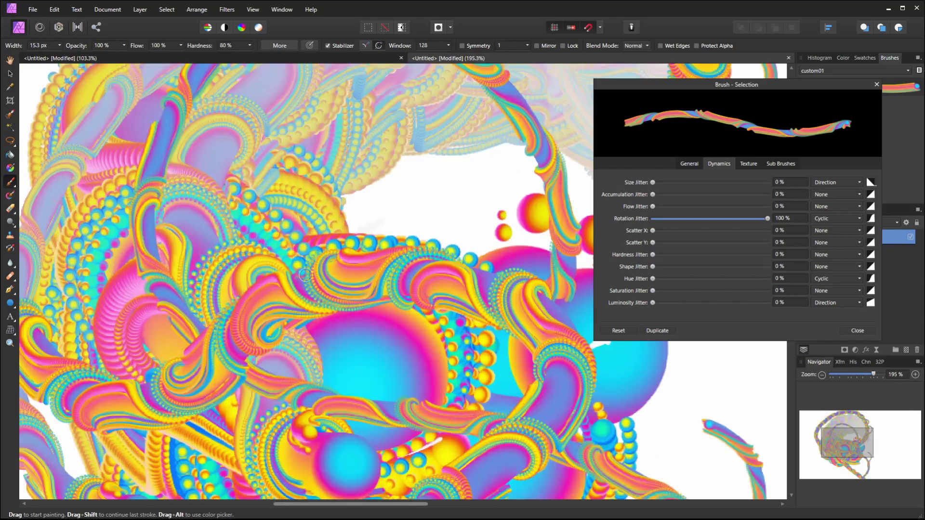
pyautogui.scroll(-5, 217, 280)
pyautogui.scroll(3, 265, 309)
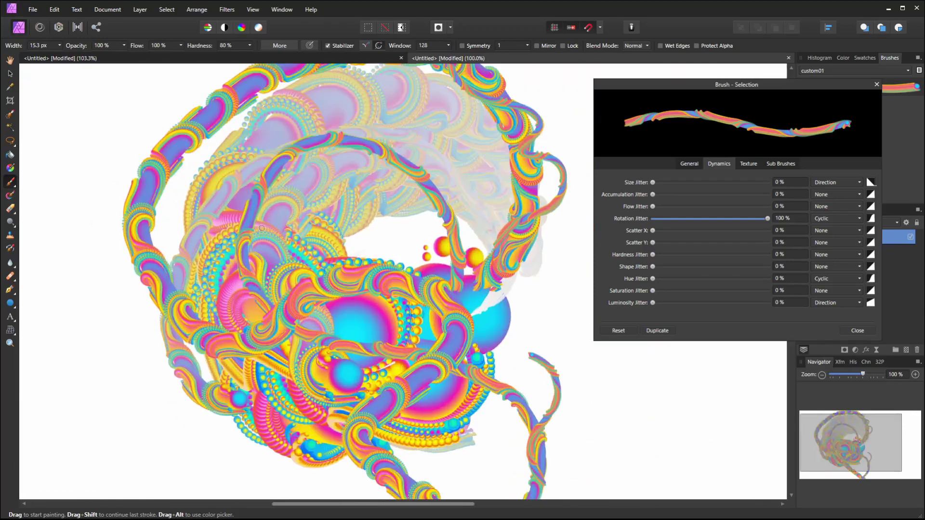